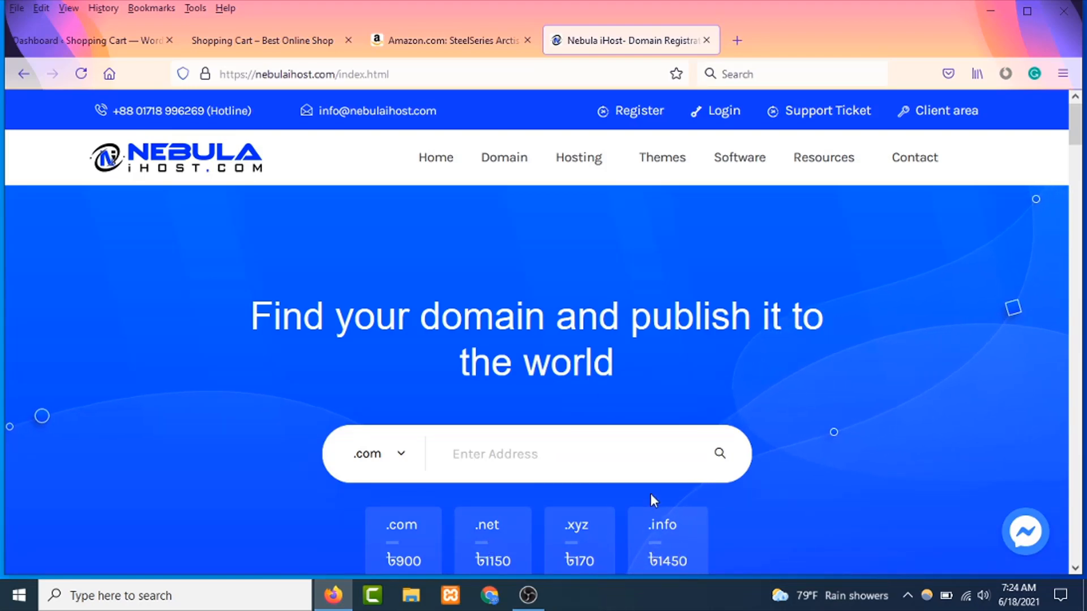
Review the domain prices and the Basic and Advanced hosting plans on the Nebula iHost home page
scroll(651, 493, down, 8)
scroll(440, 491, up, 5)
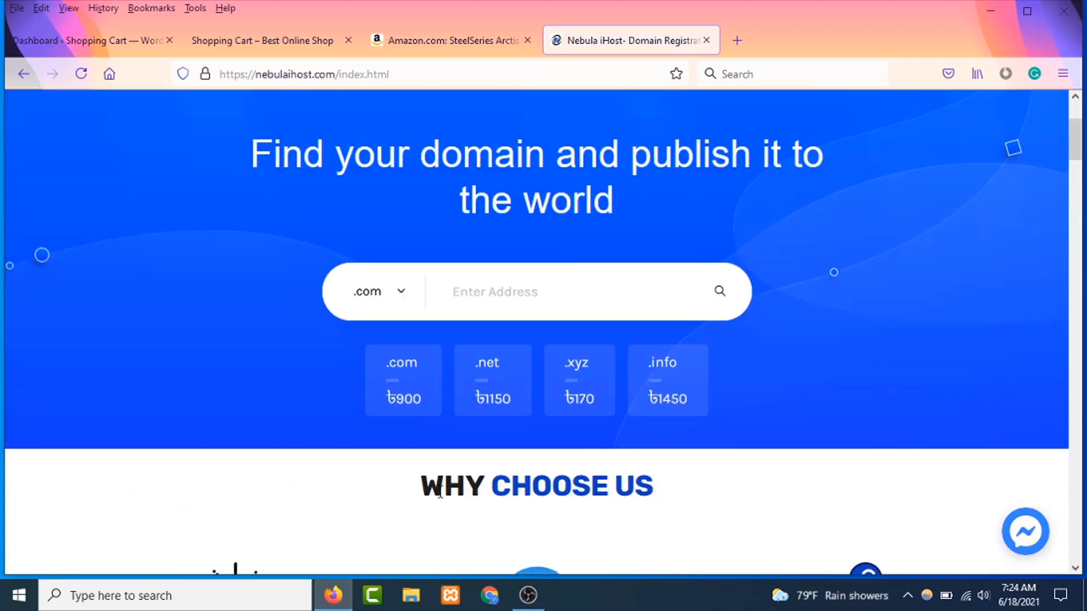
scroll(310, 419, down, 5)
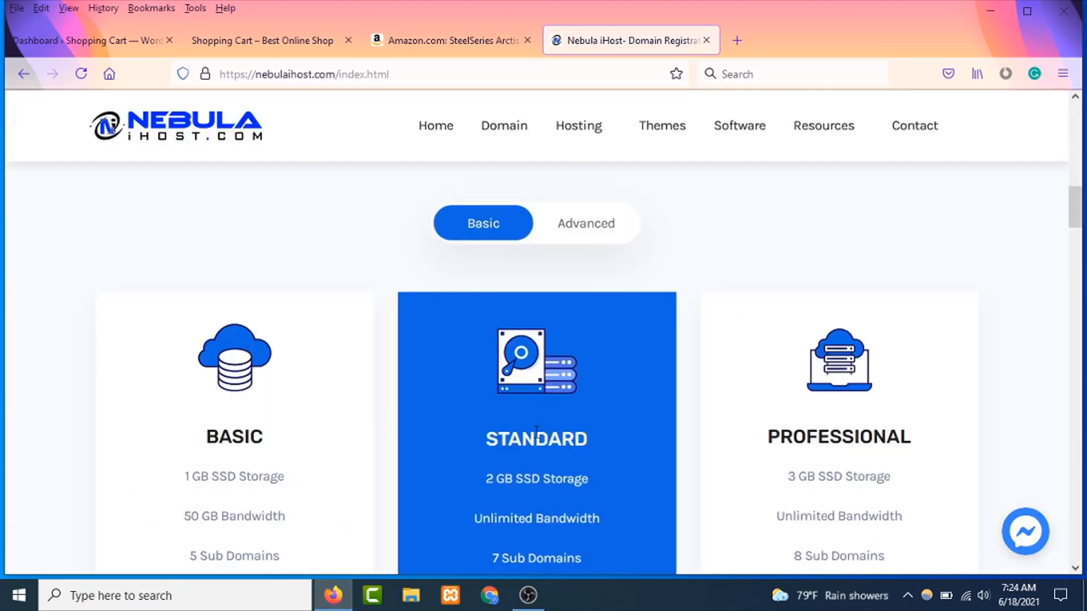
click(611, 226)
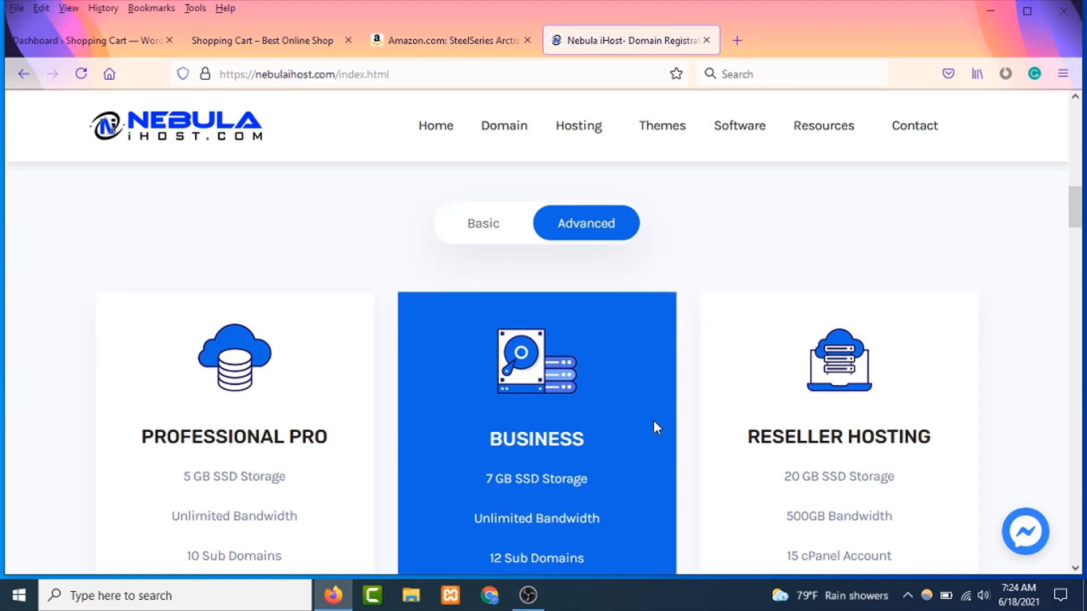
scroll(651, 419, down, 5)
scroll(628, 415, up, 3)
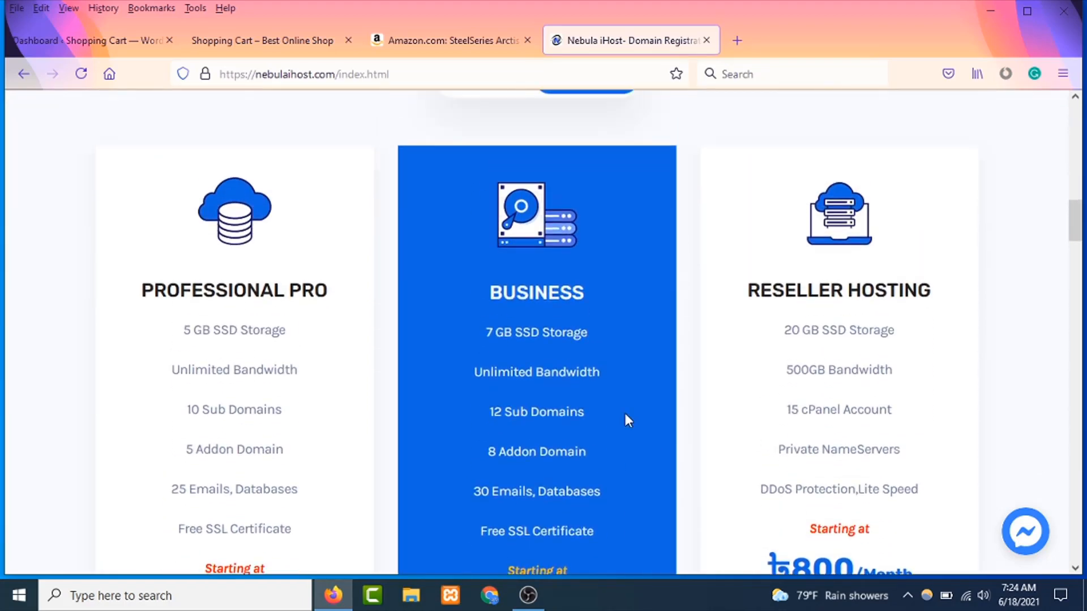
scroll(599, 399, down, 3)
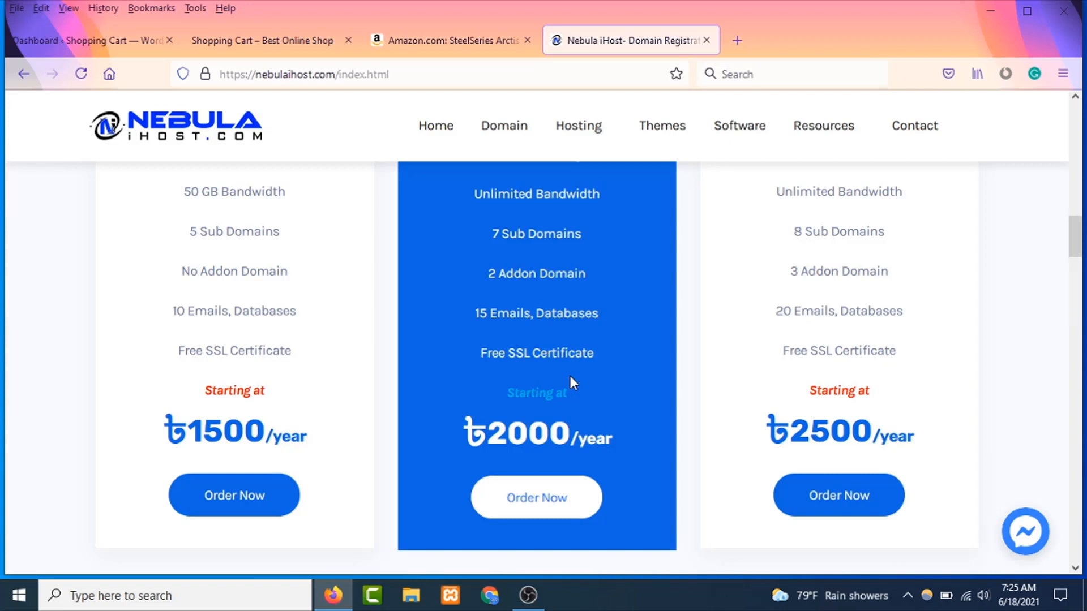
Go to the Shopping Cart site's WordPress dashboard and start a new WooCommerce product
key(ctrl+shift+Tab)
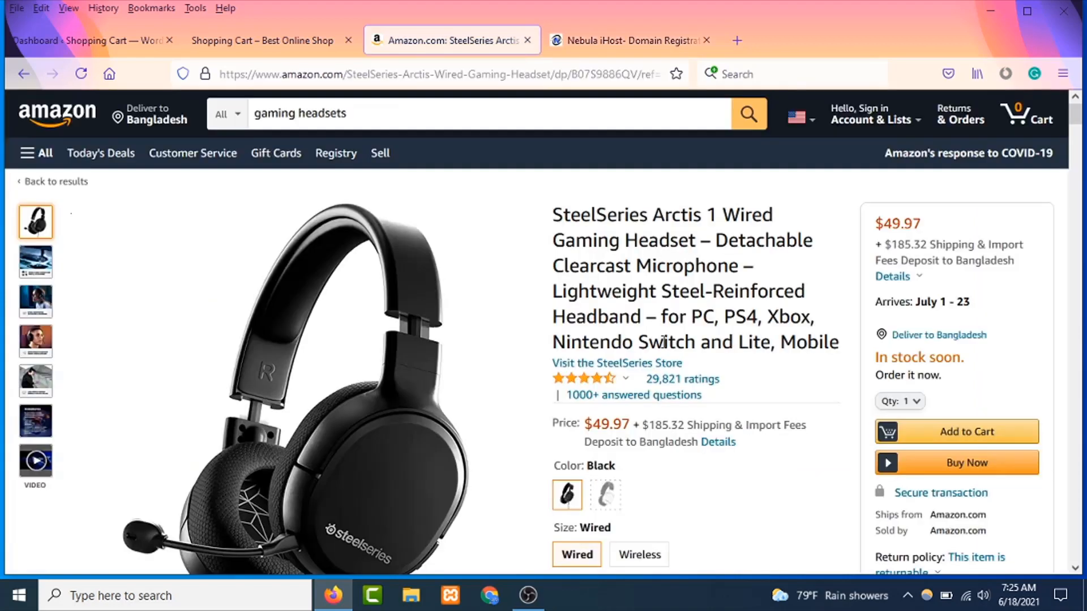
click(86, 38)
mouse_move(105, 380)
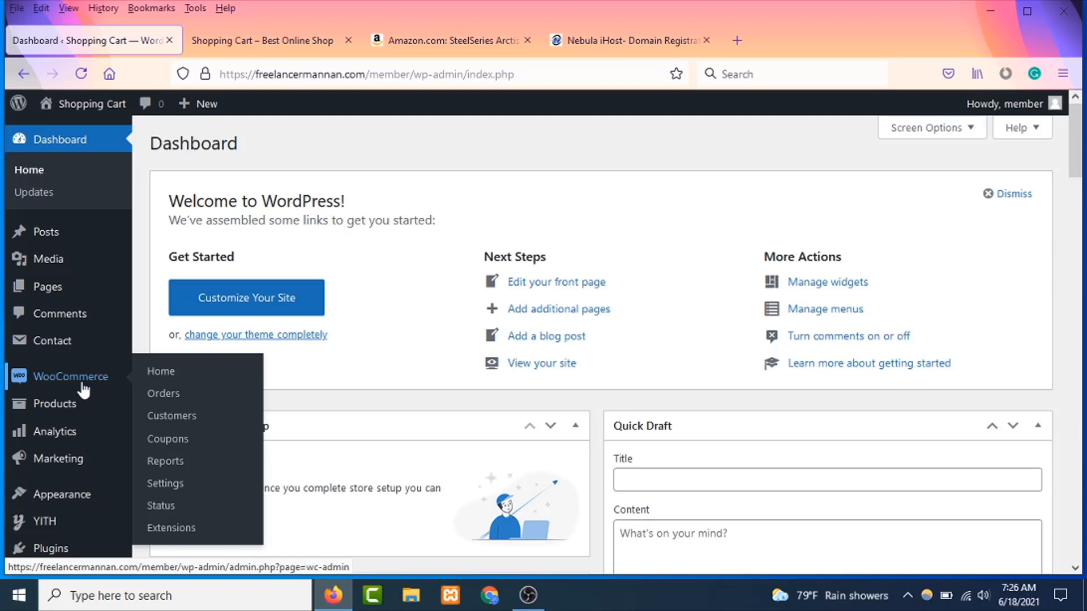
mouse_move(59, 409)
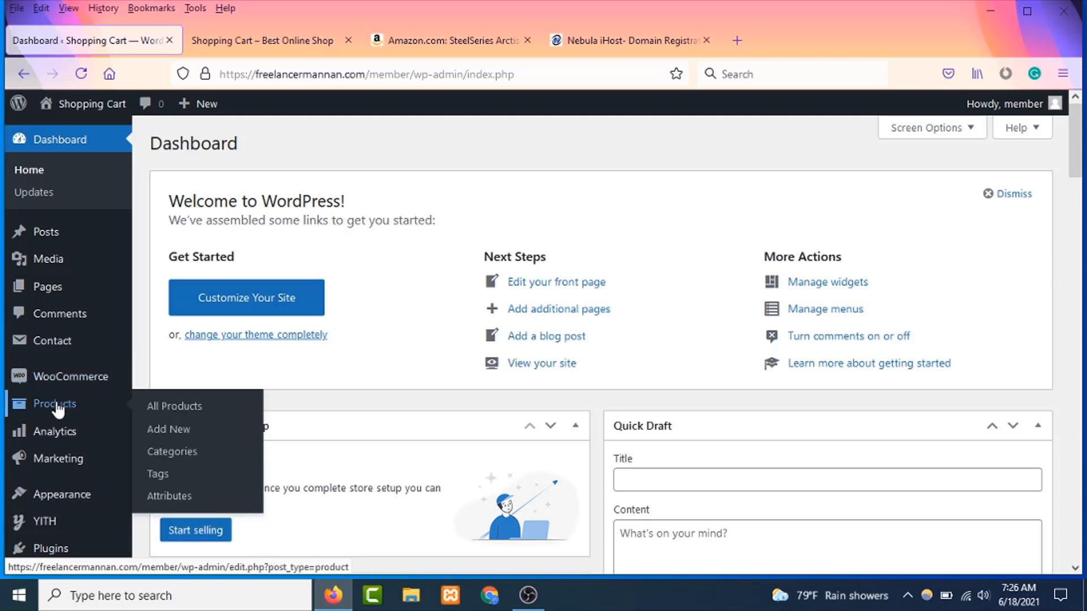
click(168, 429)
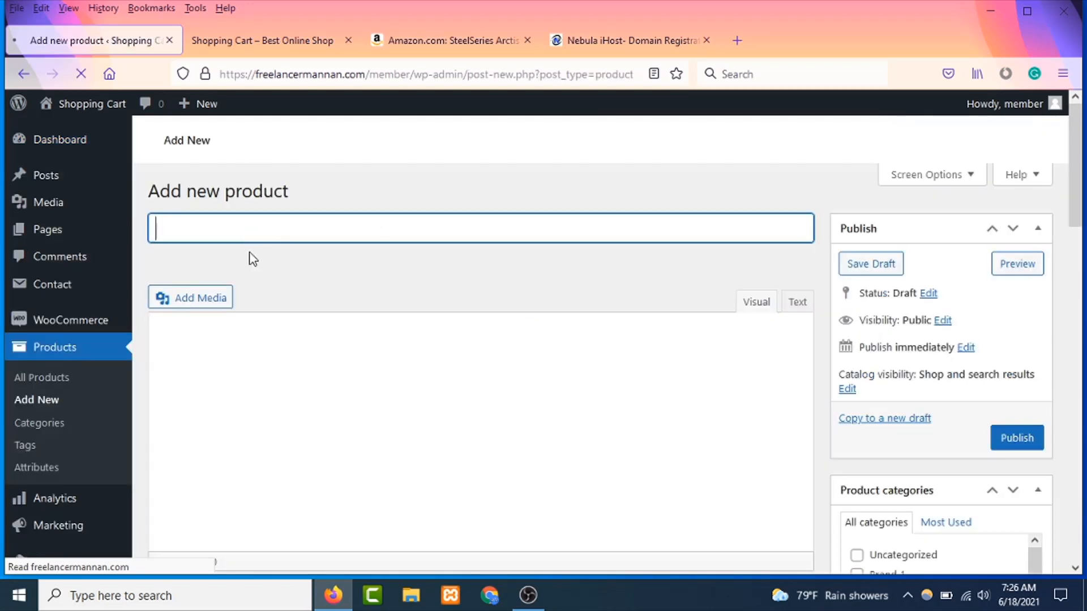
Name the product with the full SteelSeries Arctis 1 Wired Gaming Headset title copied from its Amazon page
click(447, 51)
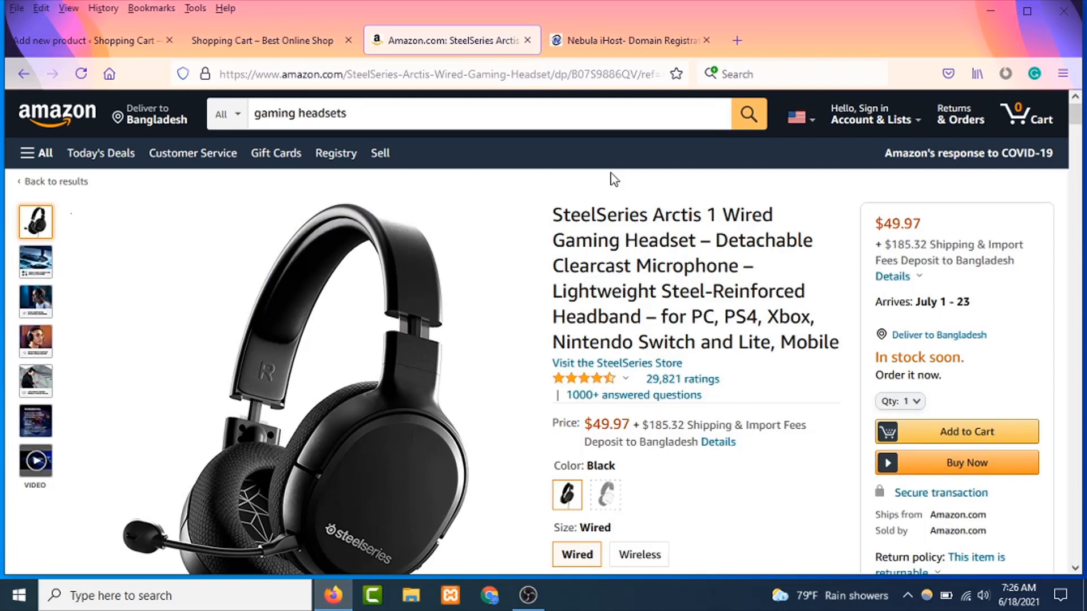
drag(849, 357, 549, 220)
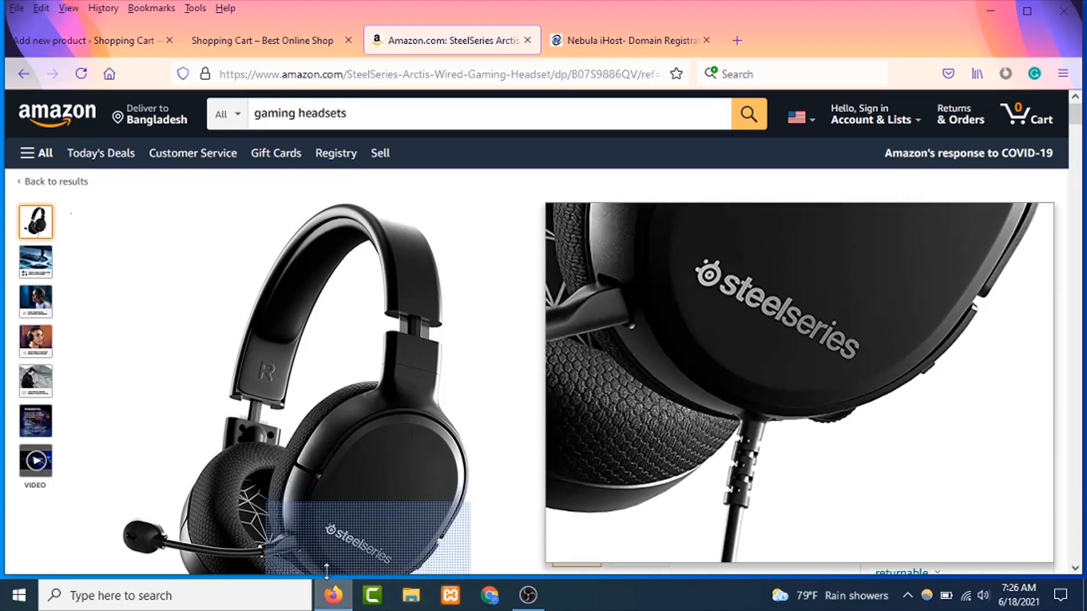
click(107, 41)
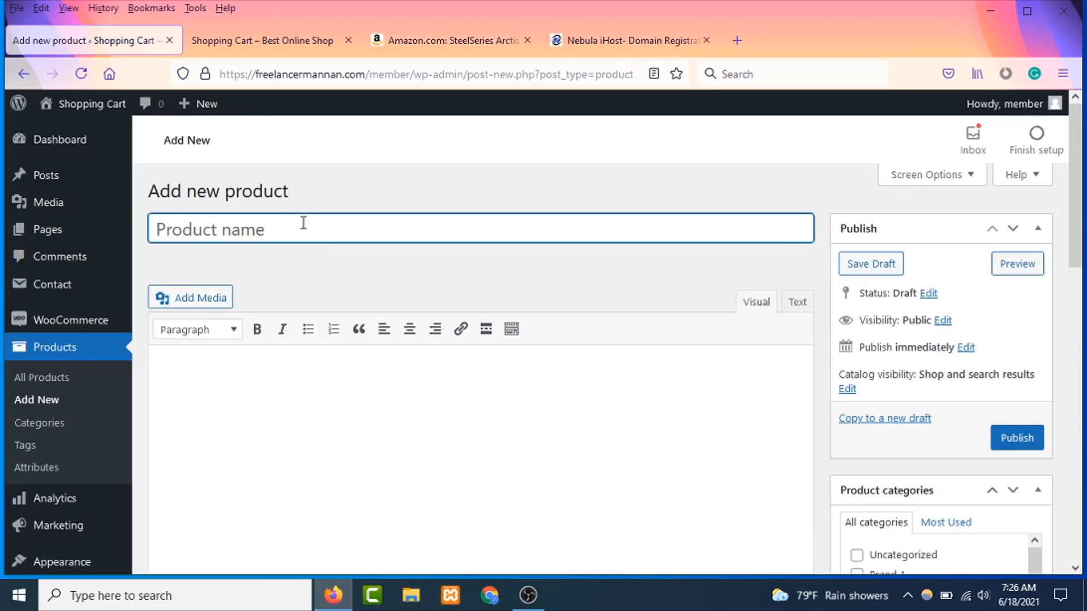
text(SteelSeries Arctis 1 Wireless Gaming Headset – USB-C Wireless – Detachable ClearCast Microphone – Lightweight Steel-Reinforced Headband – for PC, PS4, Xbox, Nintendo Switch and Lite, Mobile)
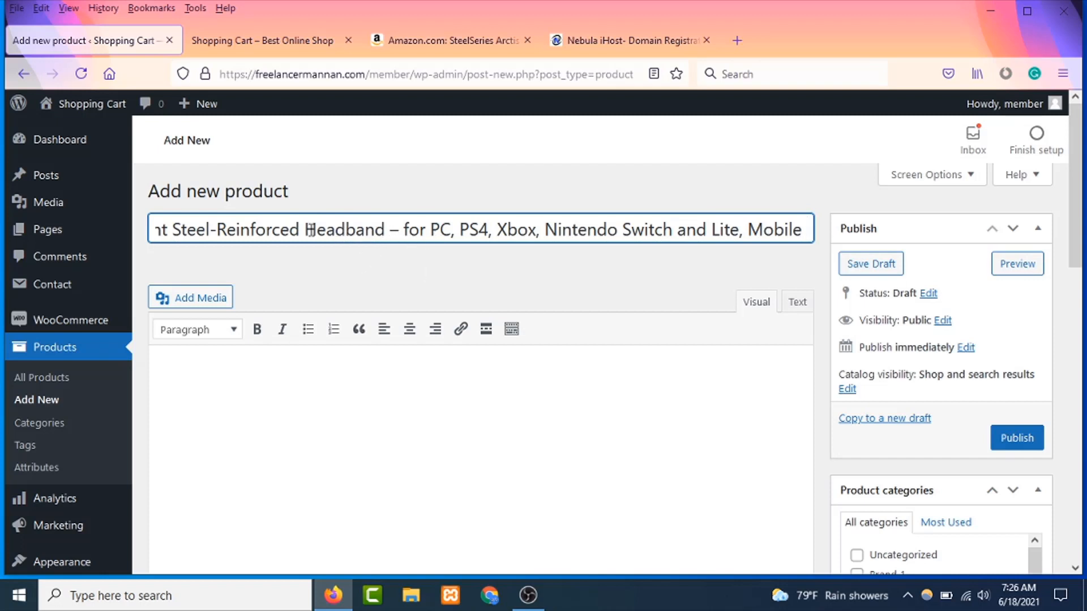
drag(306, 229, 387, 229)
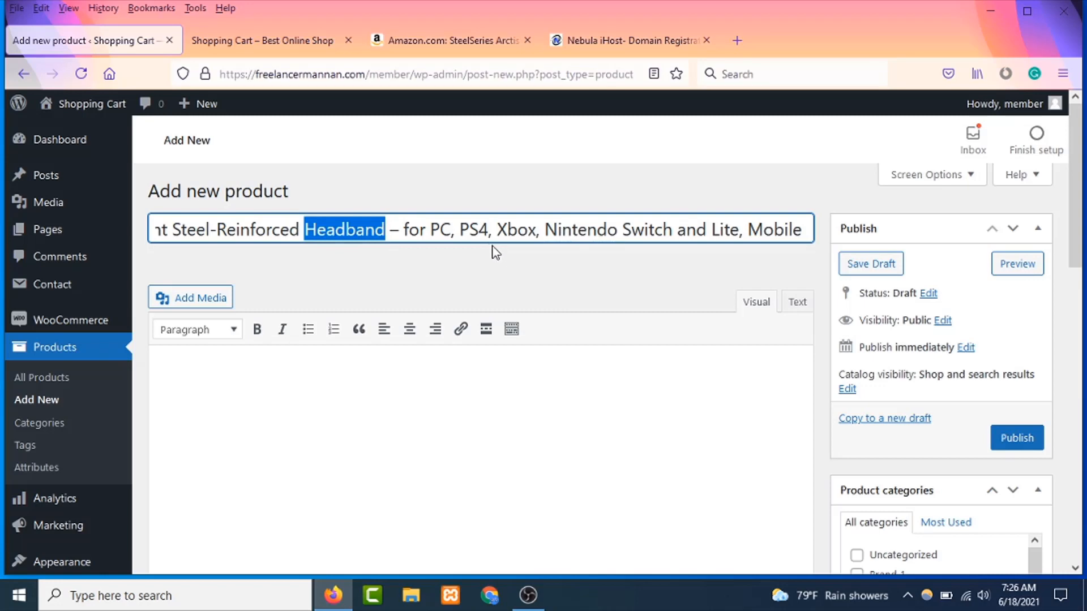
Copy the "About this item" heading and bullet list from the headset's Amazon page into the product's main description
click(447, 40)
scroll(577, 317, down, 5)
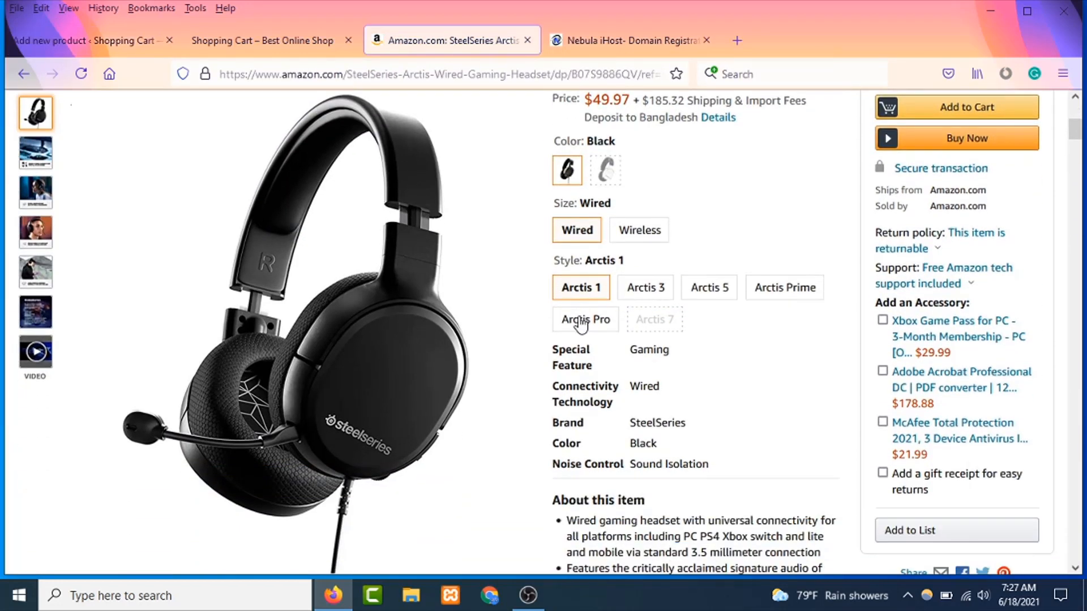
scroll(581, 325, down, 4)
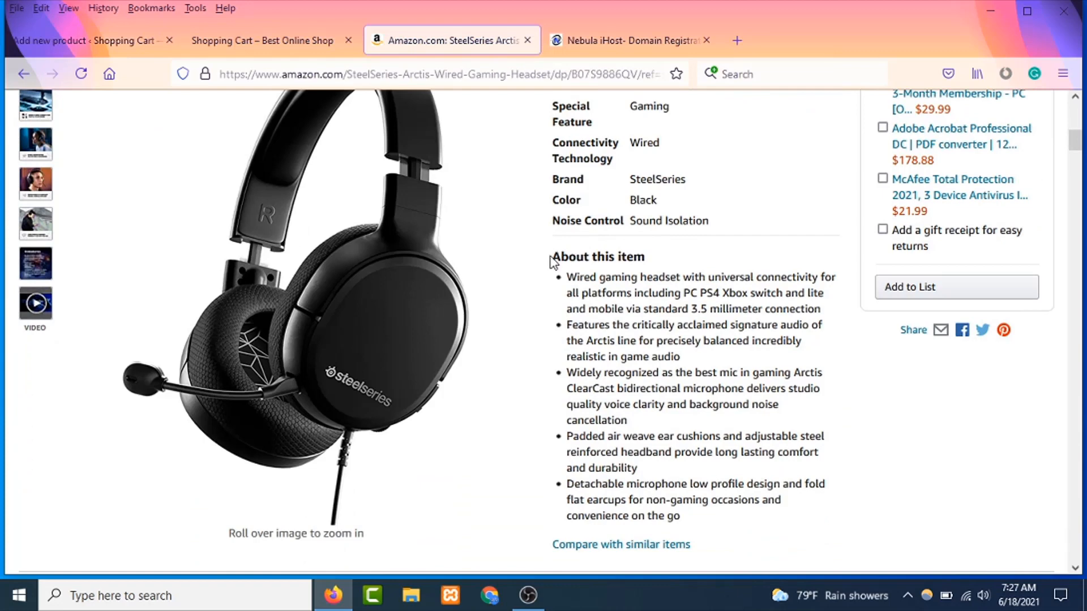
drag(551, 254, 714, 481)
key(ctrl+c)
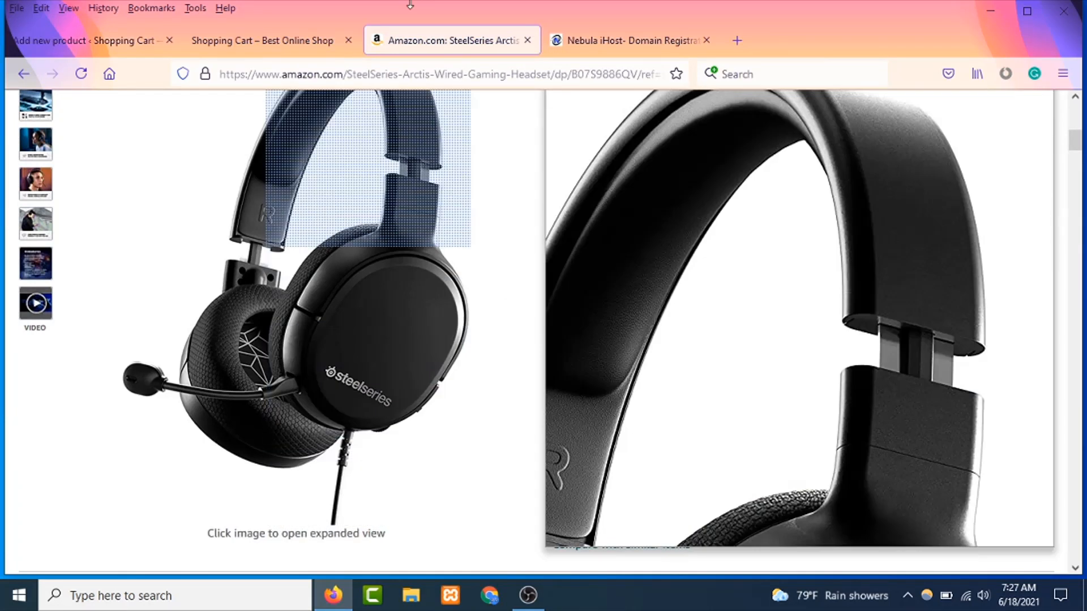
click(139, 40)
click(398, 396)
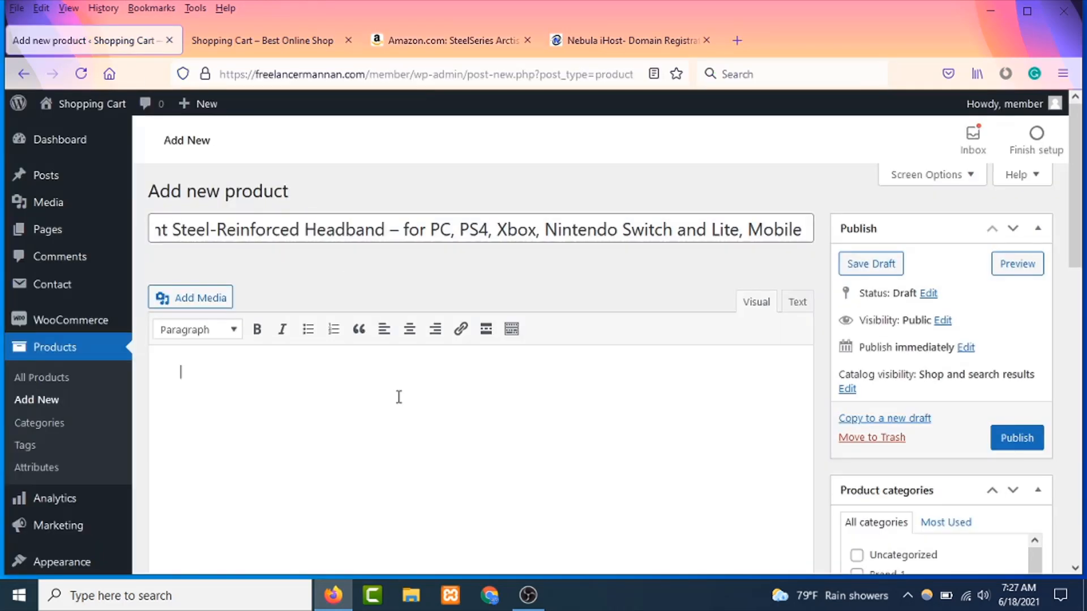
key(ctrl+v)
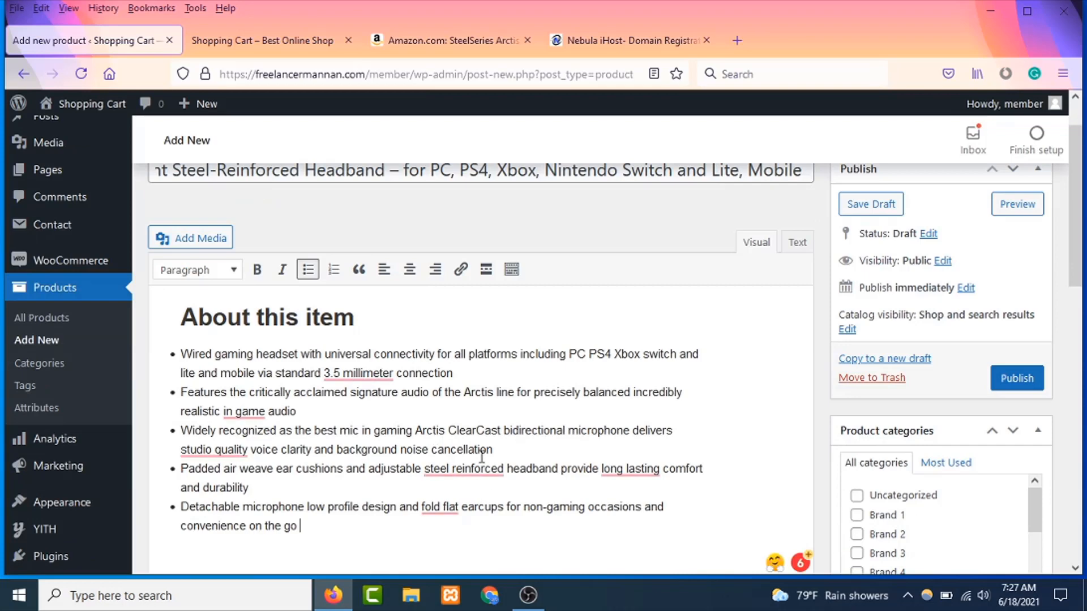
Set the product type in the product data to External/Affiliate product
scroll(518, 414, down, 6)
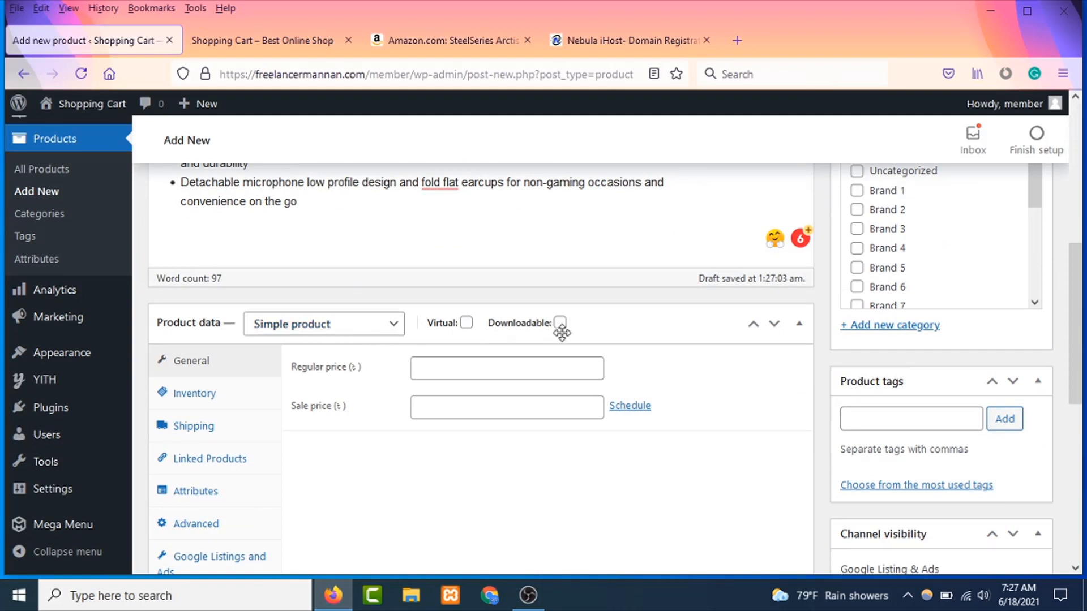
click(393, 329)
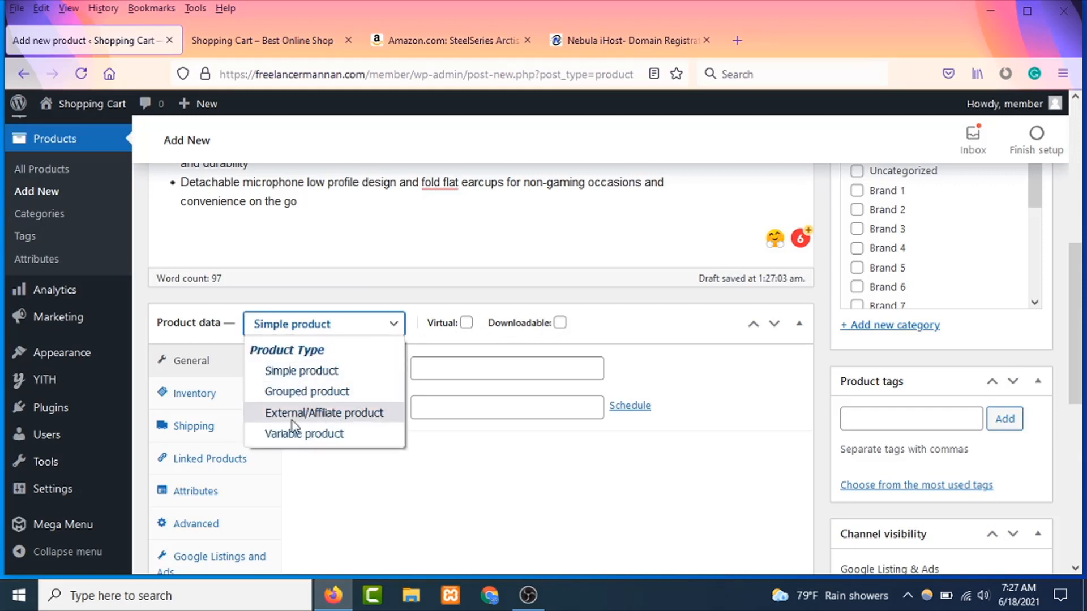
click(347, 415)
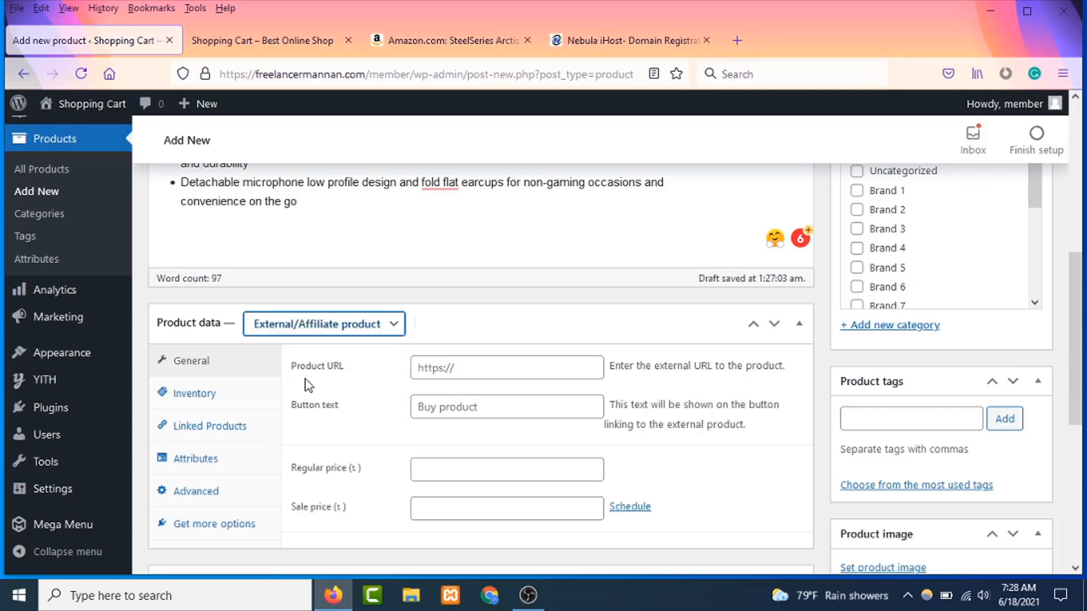
Copy the web address of the headset's Amazon page into the affiliate product's Product URL
click(508, 369)
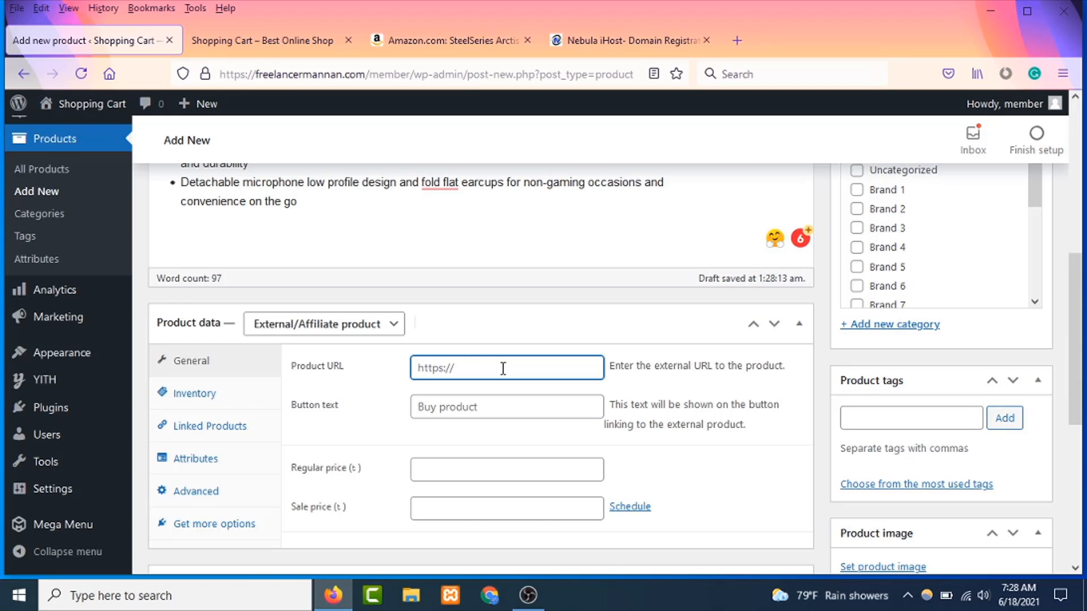
click(463, 42)
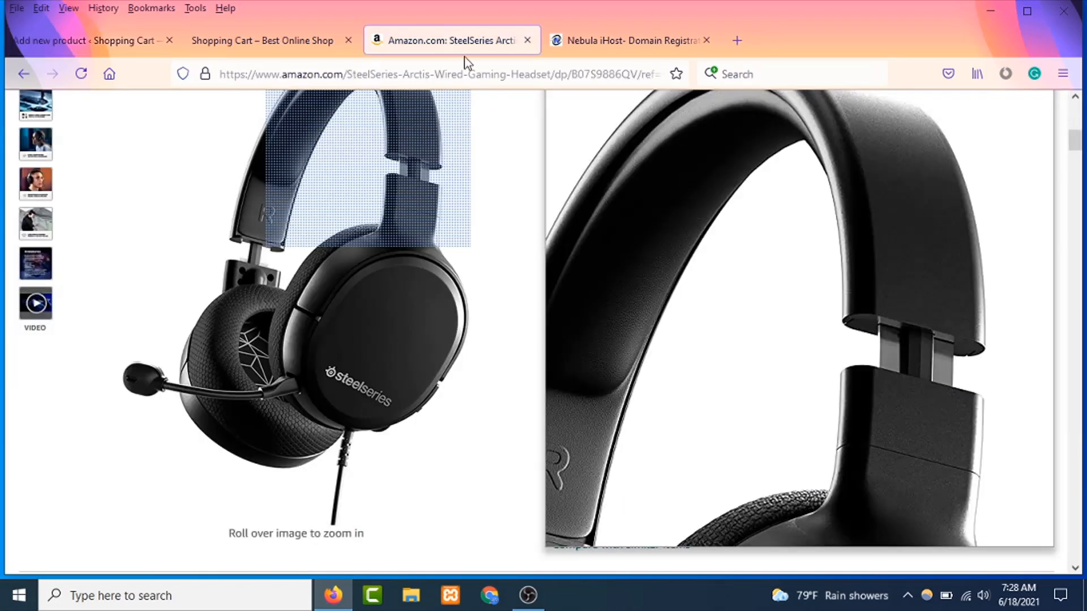
click(435, 72)
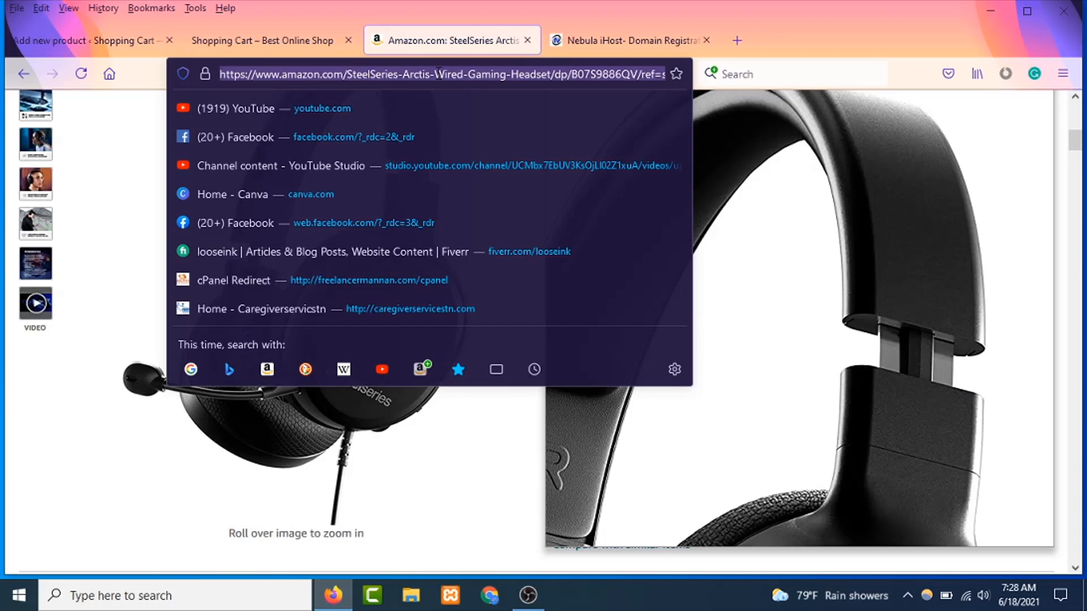
click(276, 39)
click(85, 40)
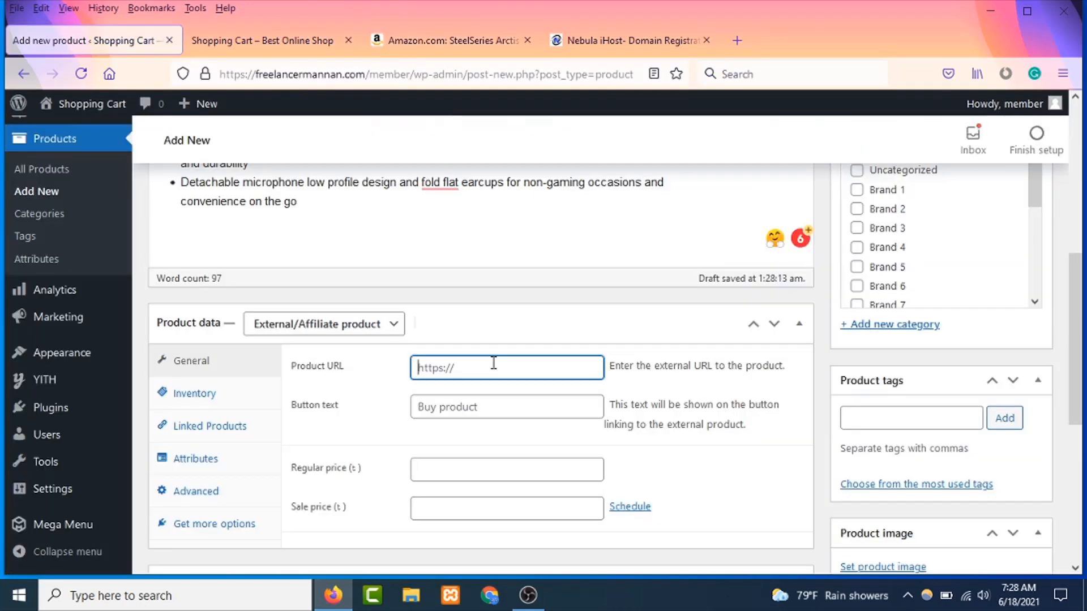
key(ctrl+v)
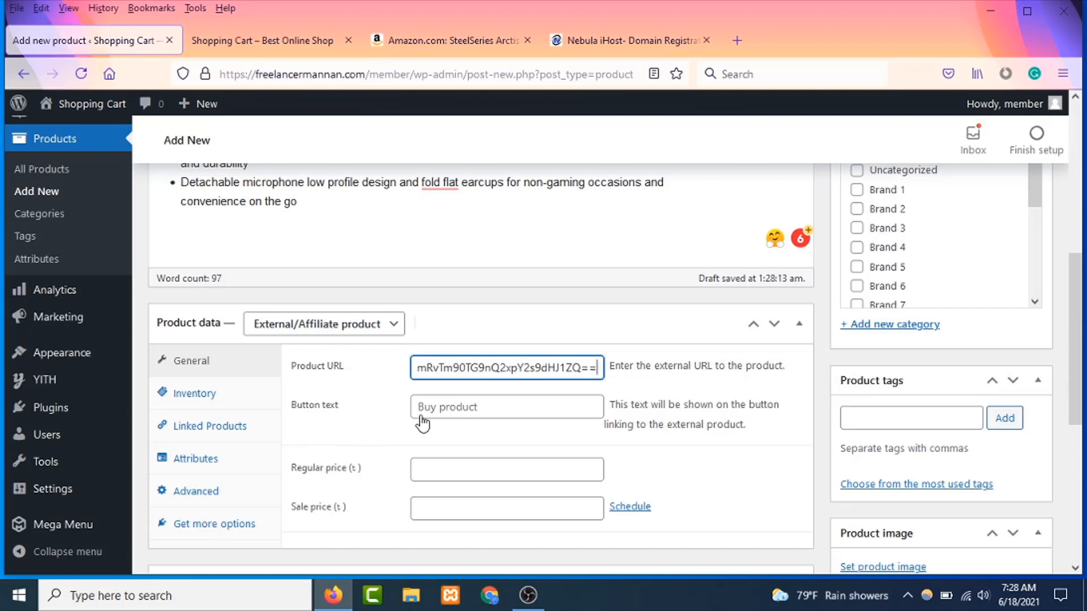
Set the affiliate product's button text to "Buy On Amazon"
click(487, 406)
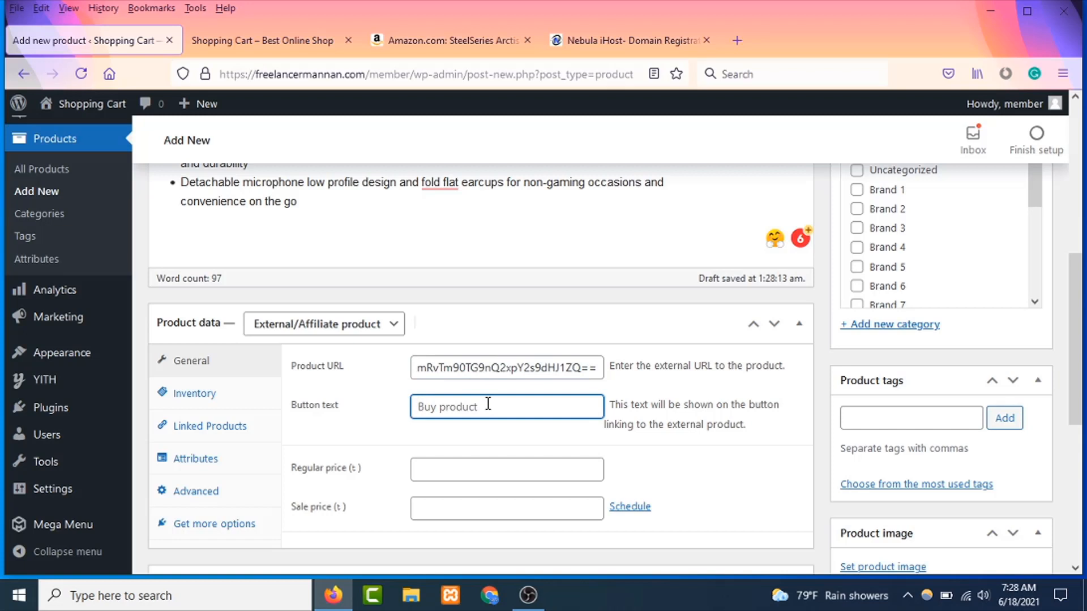
text(Buy )
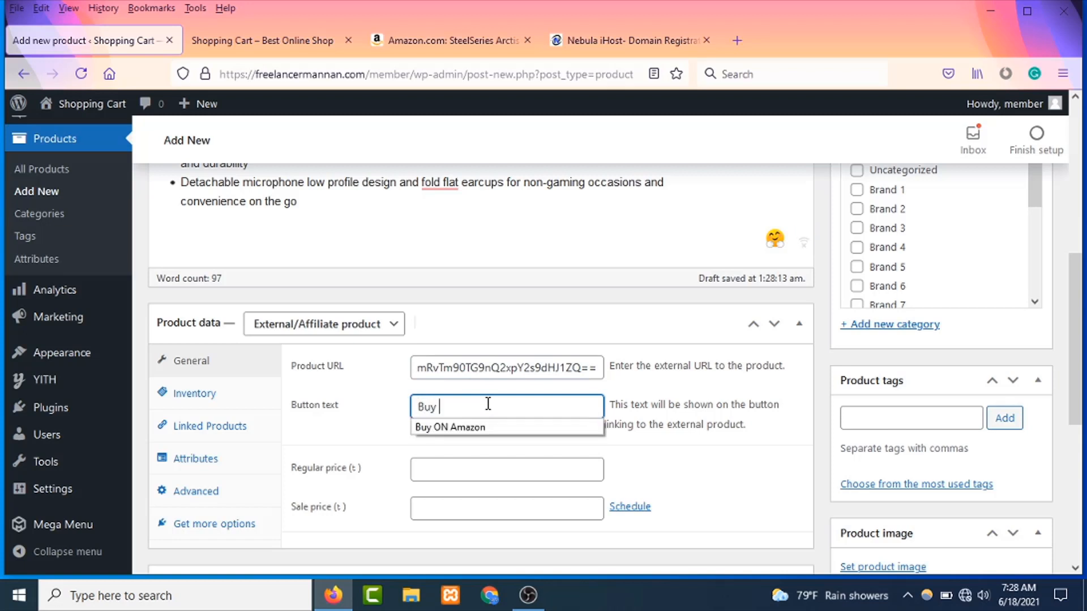
text(On Am)
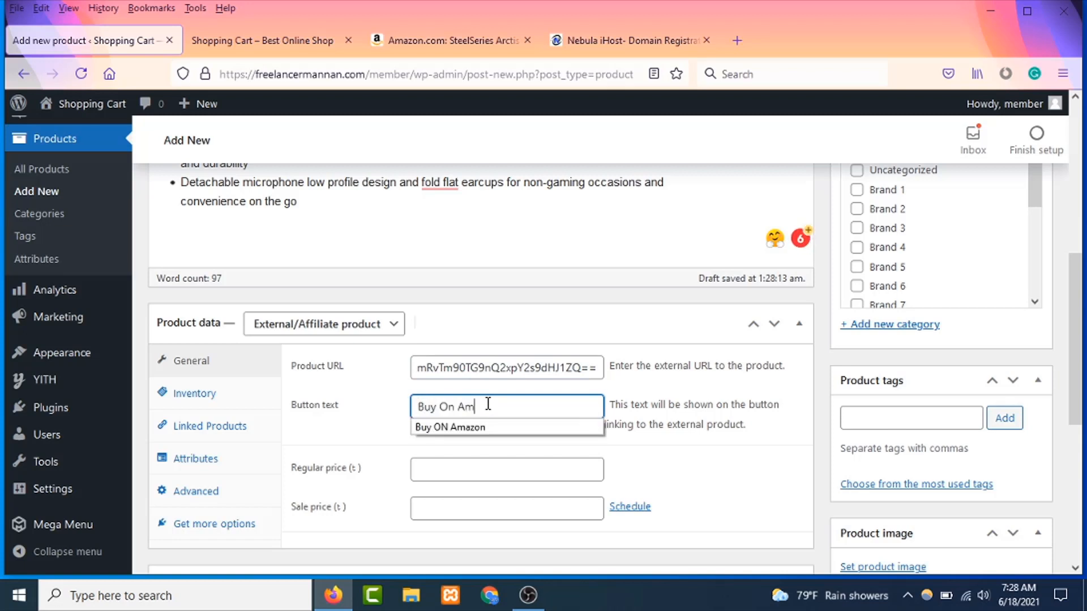
text(azon)
click(371, 418)
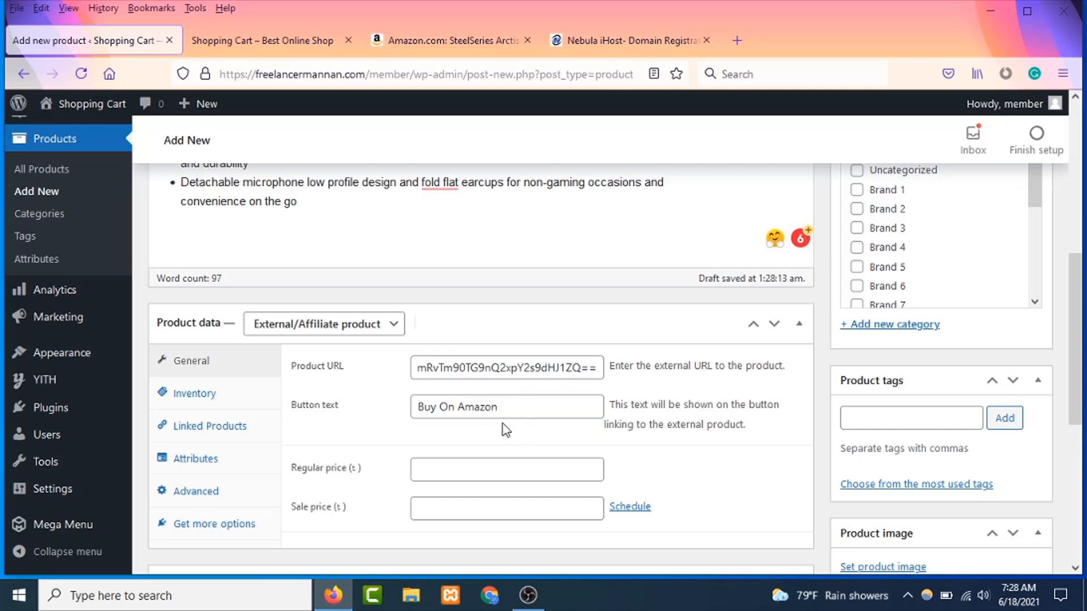
Check the headset's price on its Amazon page and set the product's regular price to 49.97
scroll(354, 489, down, 1)
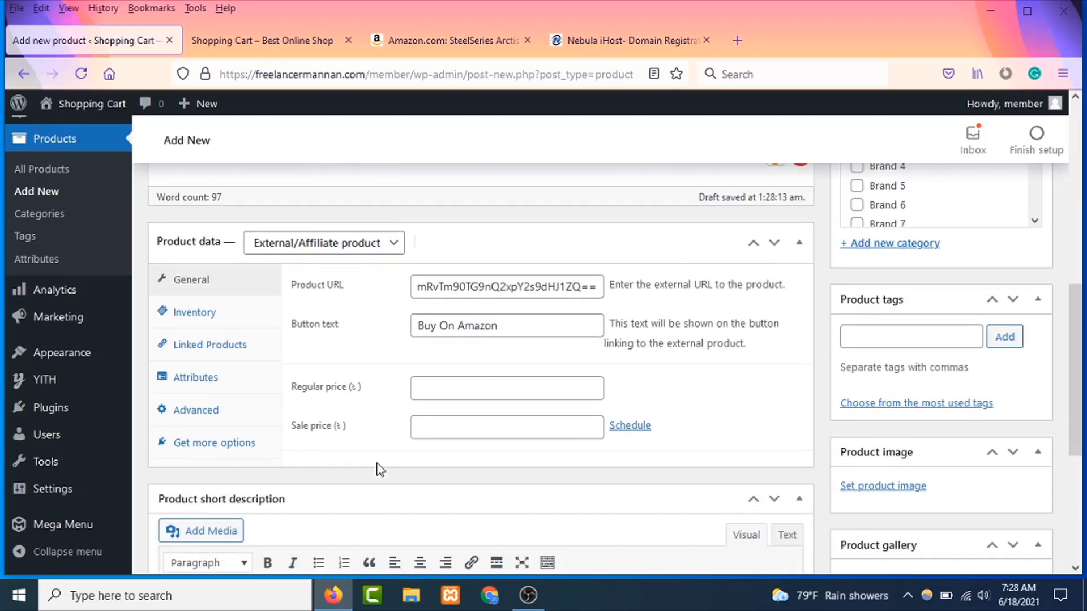
click(481, 388)
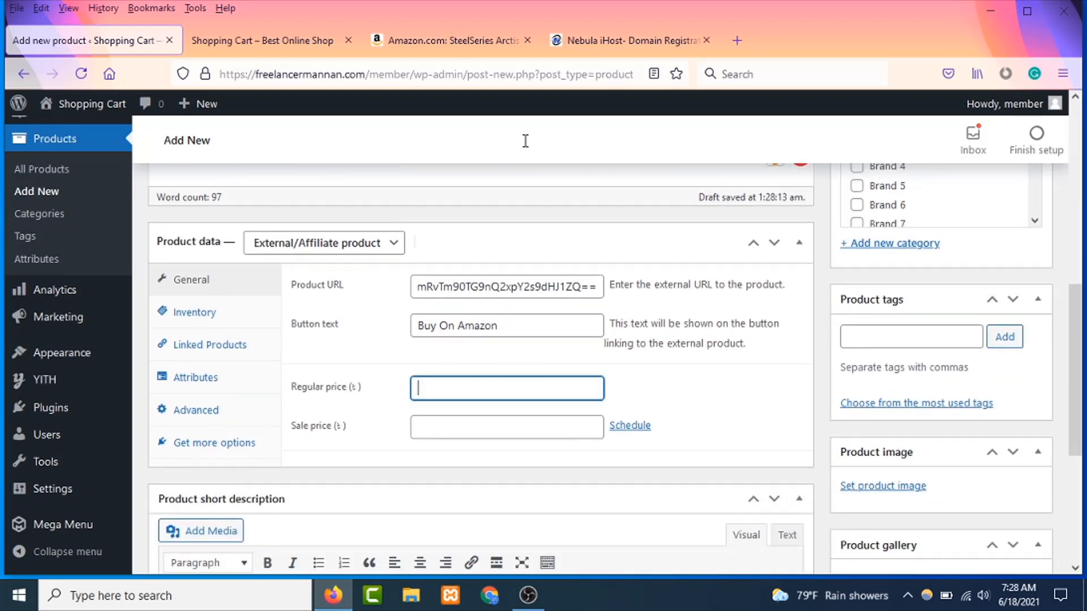
click(445, 41)
scroll(596, 436, up, 4)
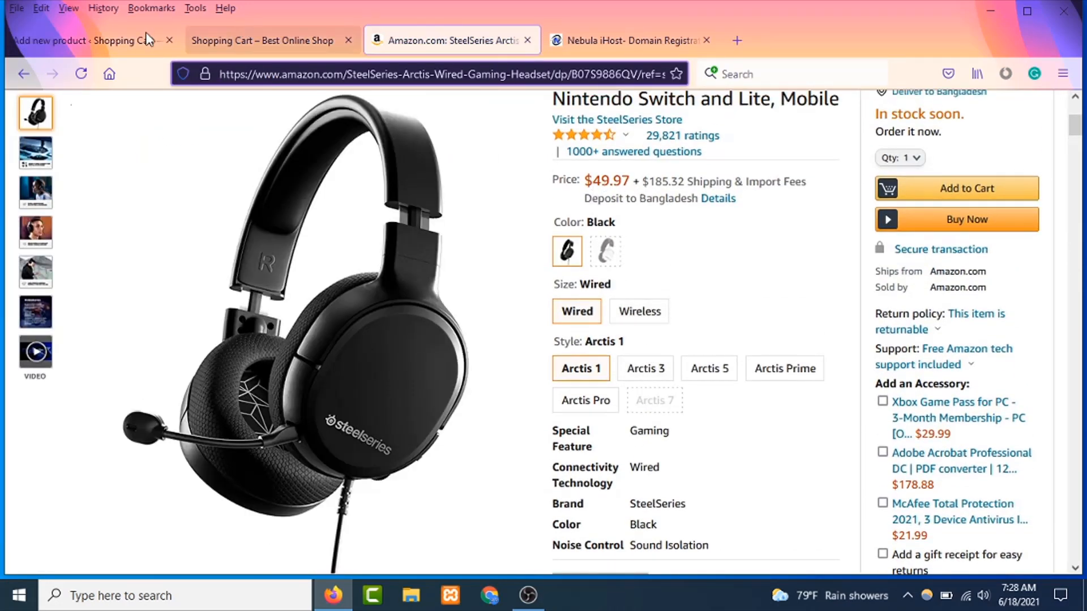
click(91, 40)
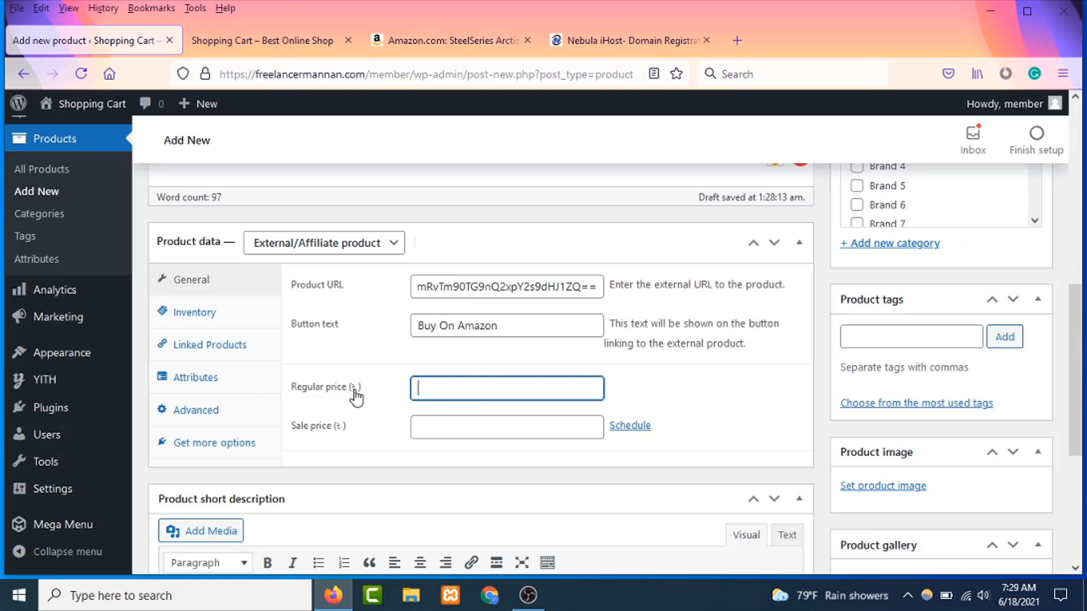
click(484, 385)
text(49.97)
Review the SKU setting in the product's inventory data and the Upsells setting for linked products
click(193, 319)
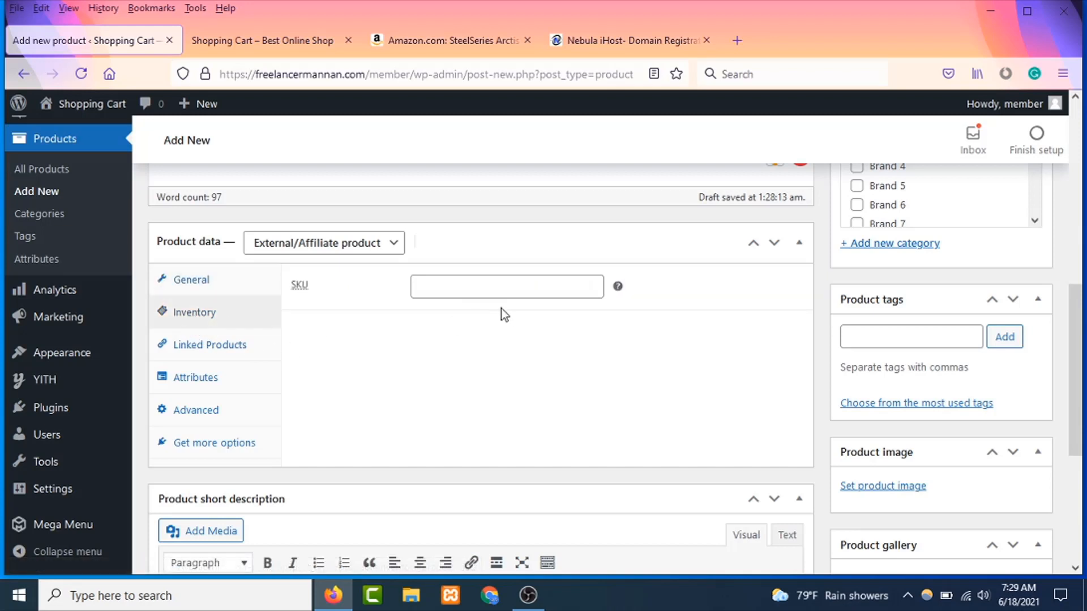
click(449, 289)
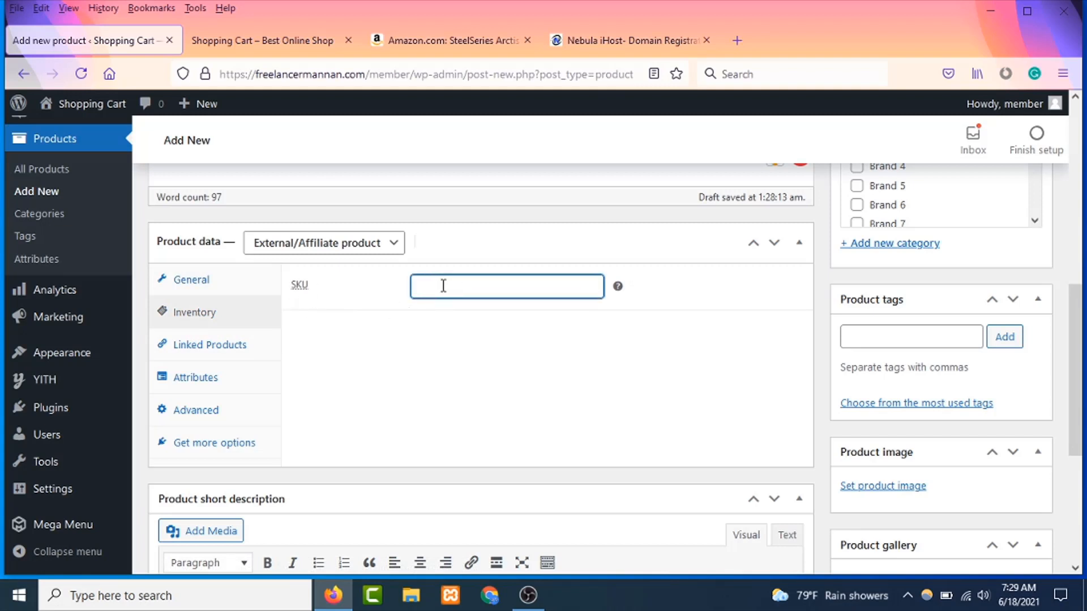
click(225, 346)
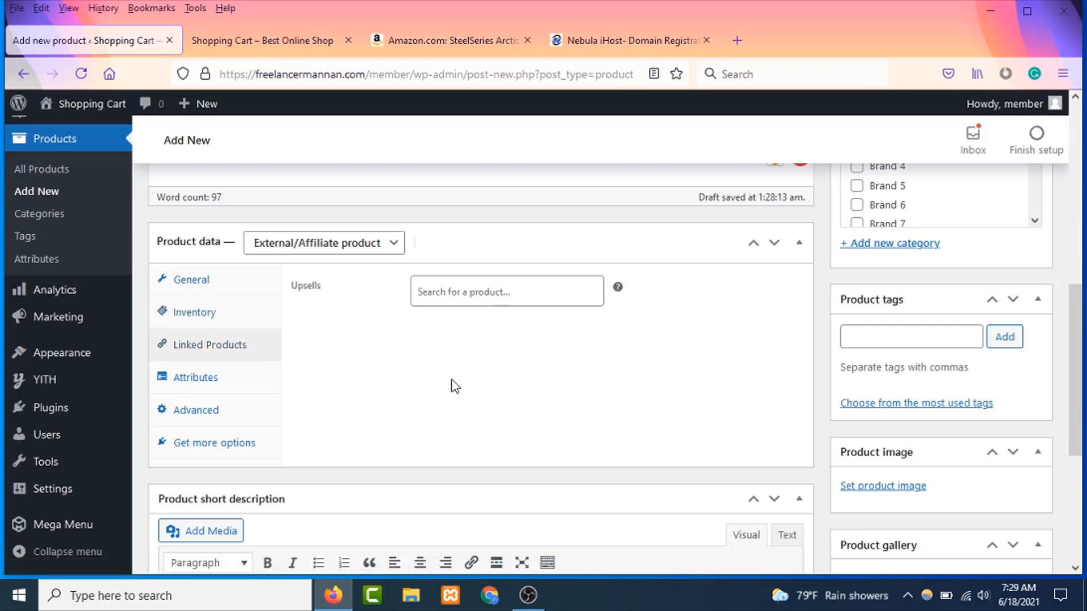
click(428, 290)
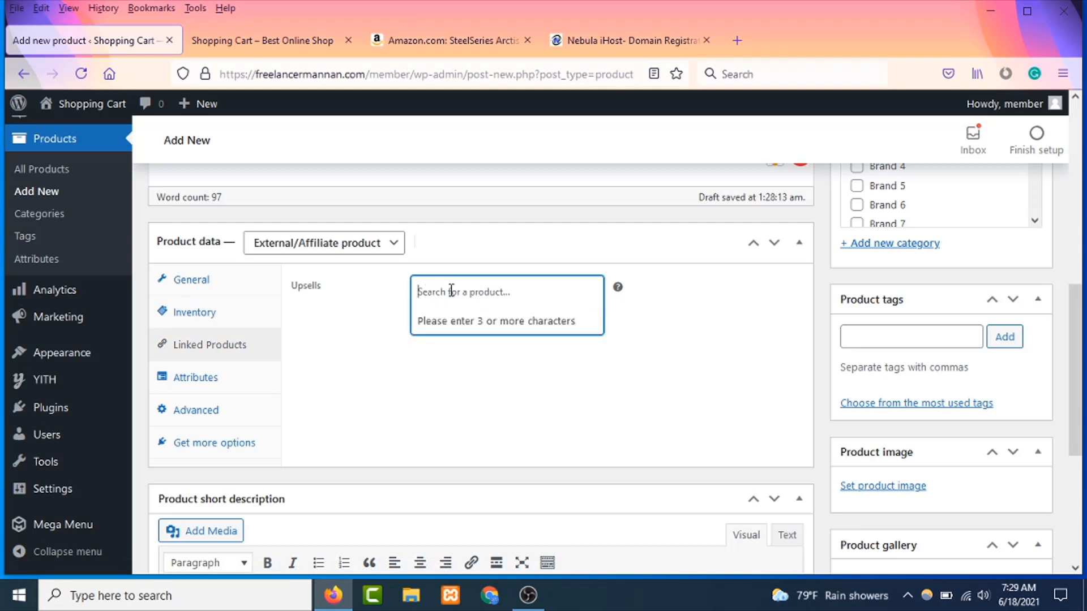
click(348, 384)
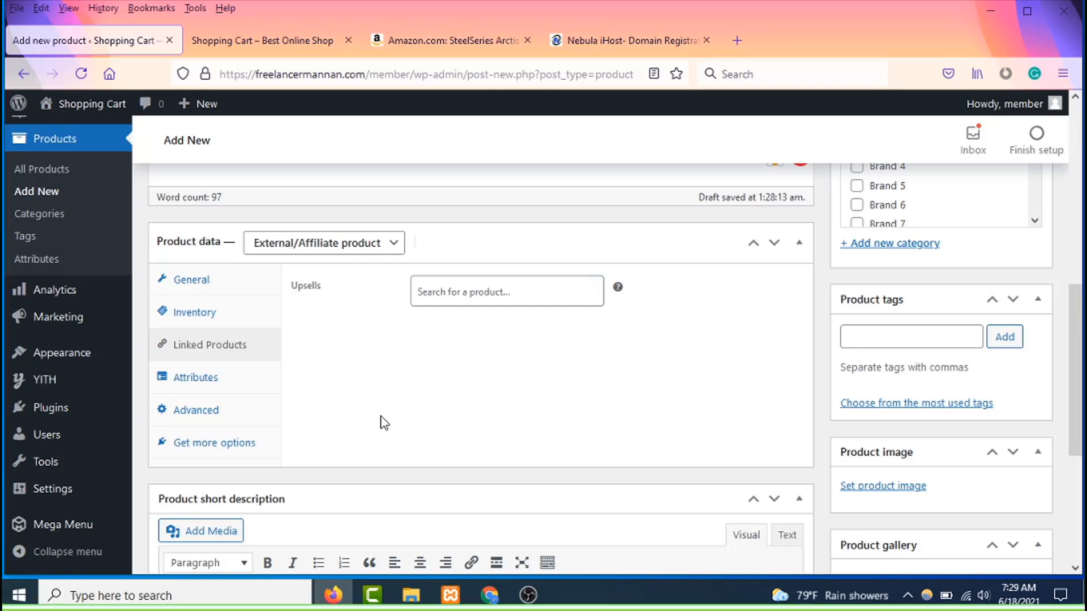
Copy the specification table, from Special Feature to Noise Control, from the headset's Amazon page into the product short description
scroll(340, 404, down, 3)
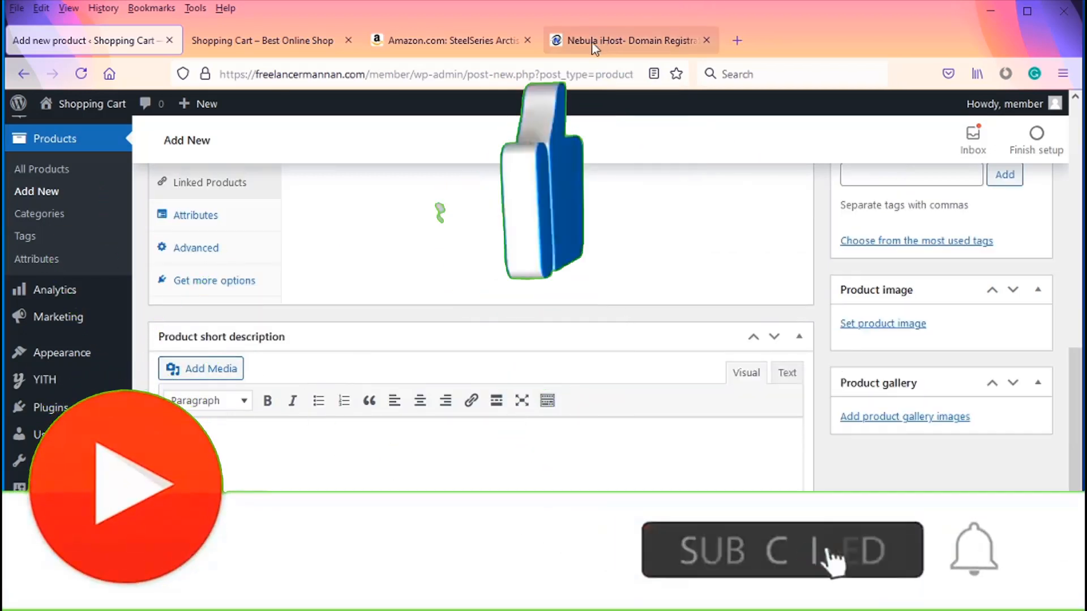
click(458, 38)
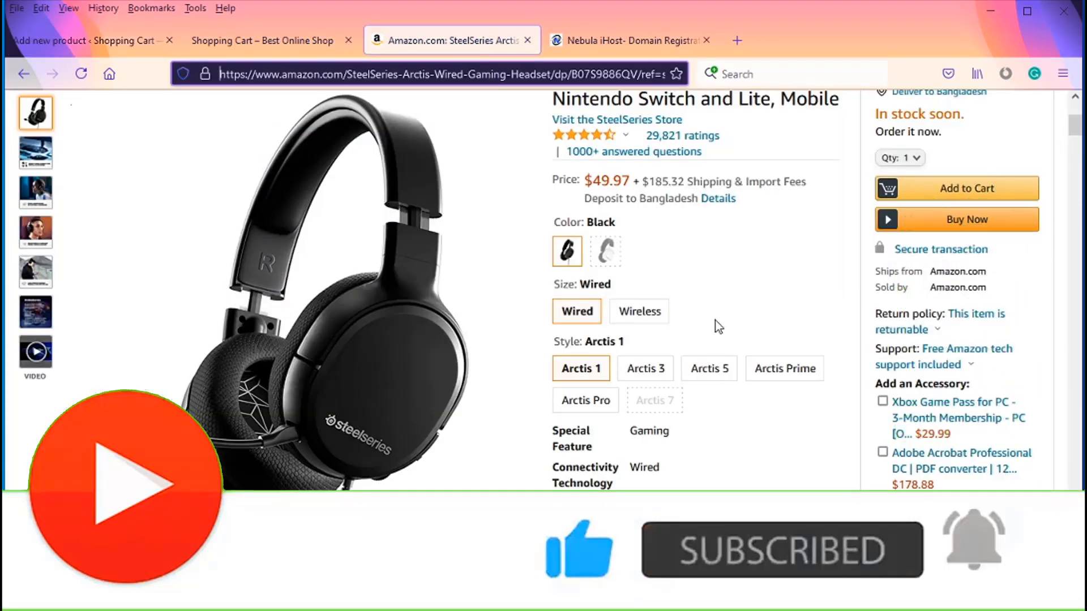
scroll(716, 320, down, 4)
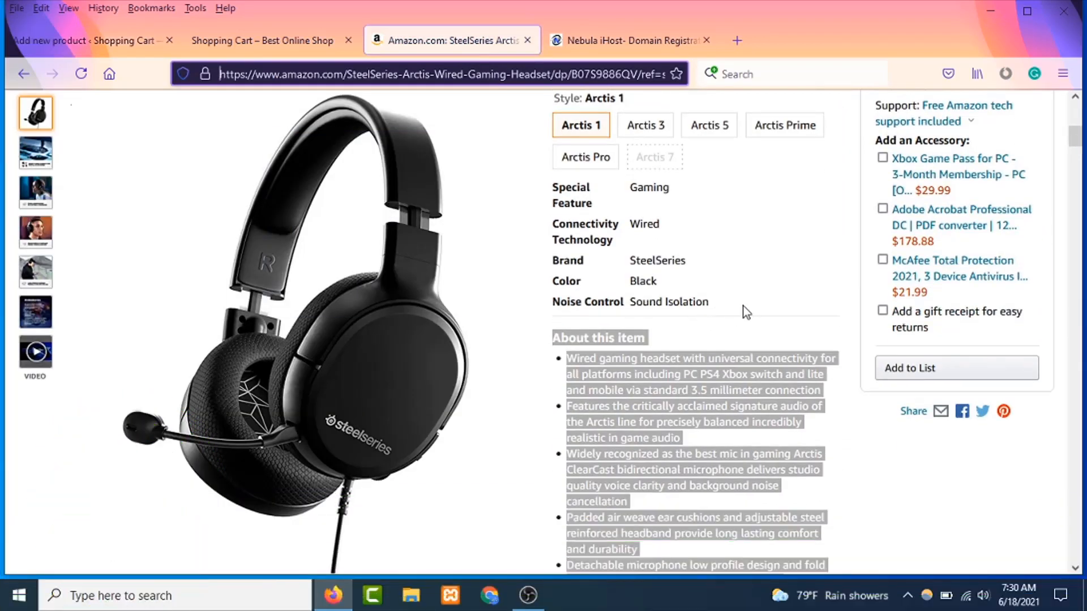
drag(745, 310, 773, 287)
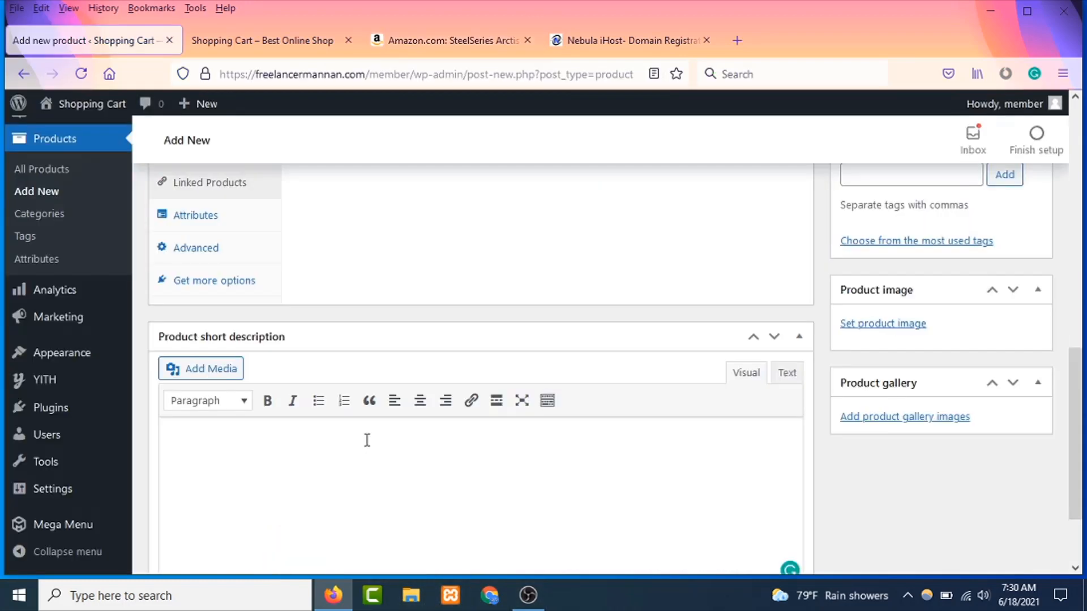
text(Special Feature	Gaming Connectivity Technology	Wired Brand	SteelSeries Color	Black Noise Control	Sound Isolation)
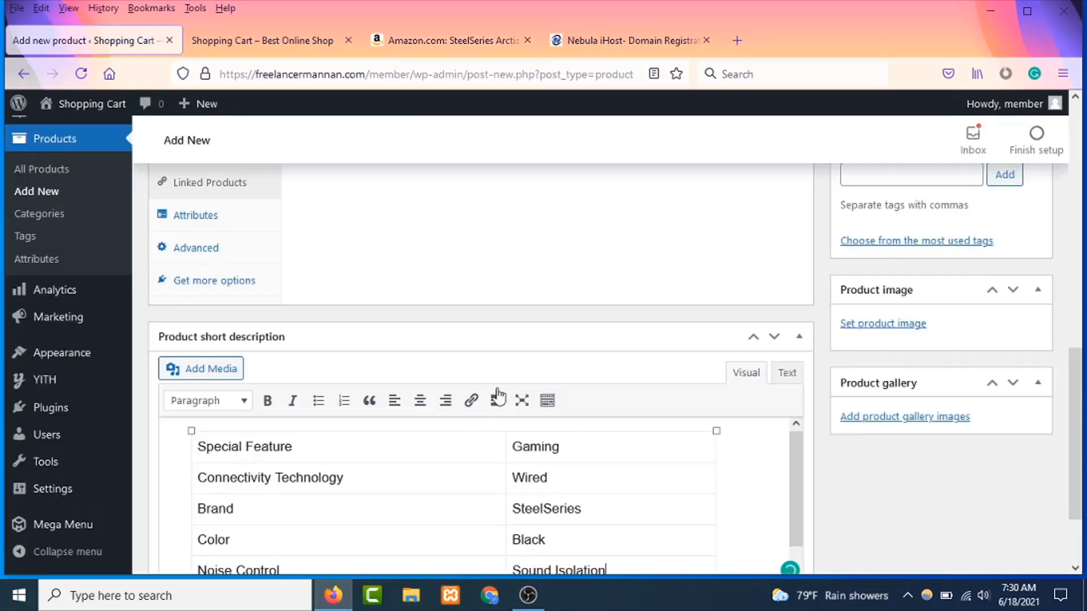
Check the headset's Amazon page and create a new product category named Headphone without a parent category
scroll(498, 391, up, 15)
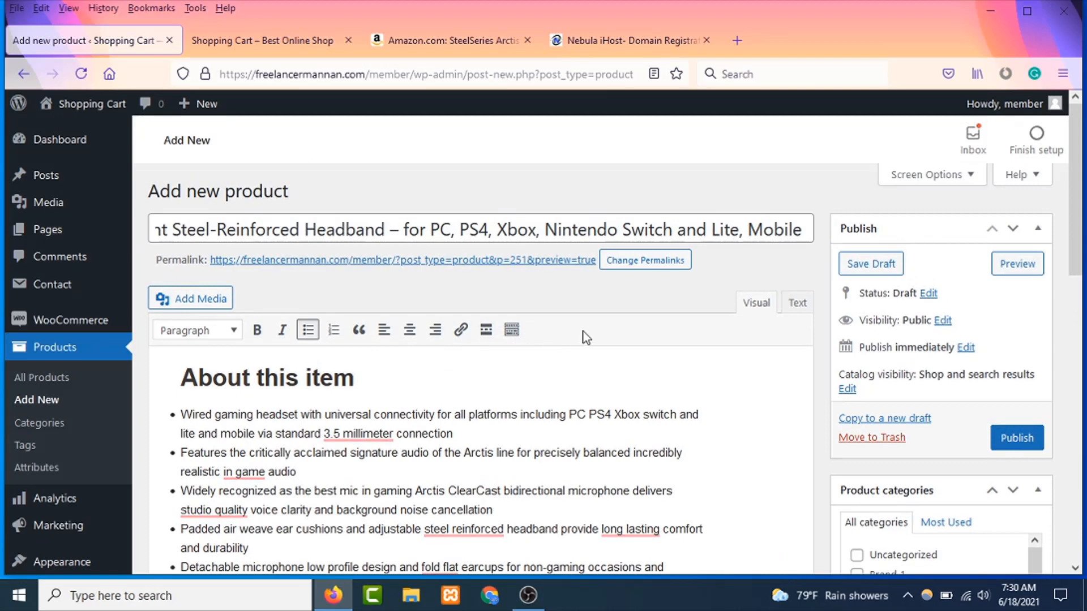
scroll(757, 369, down, 5)
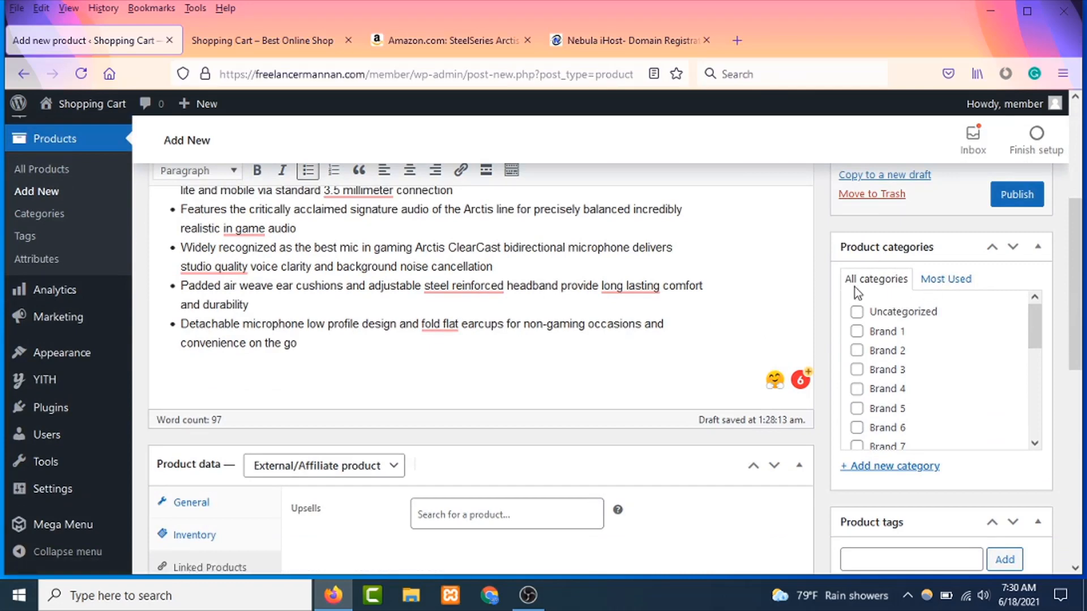
click(410, 45)
scroll(752, 333, up, 5)
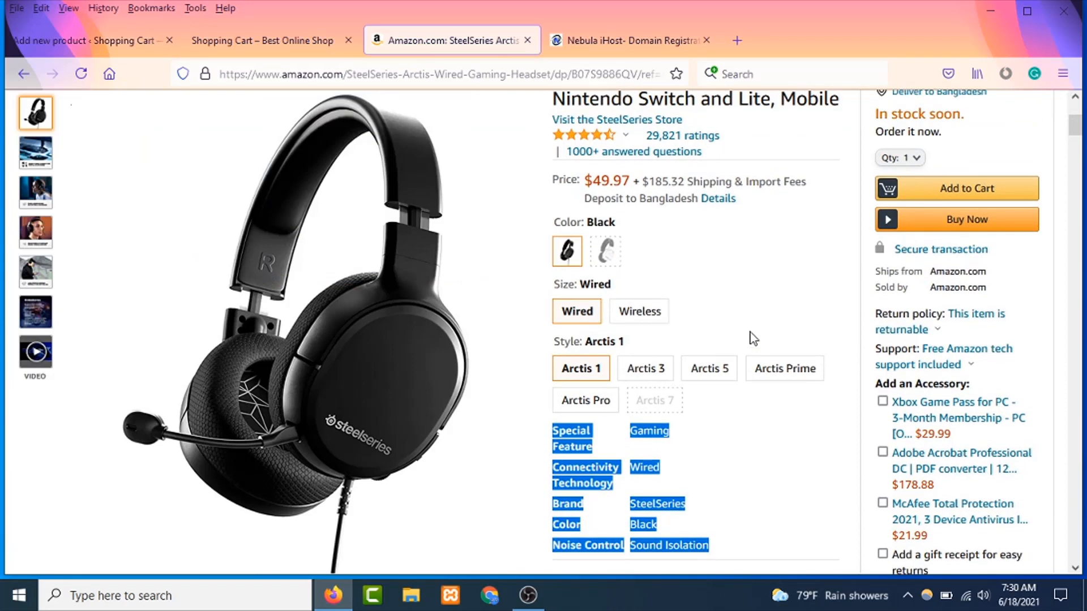
scroll(753, 338, up, 3)
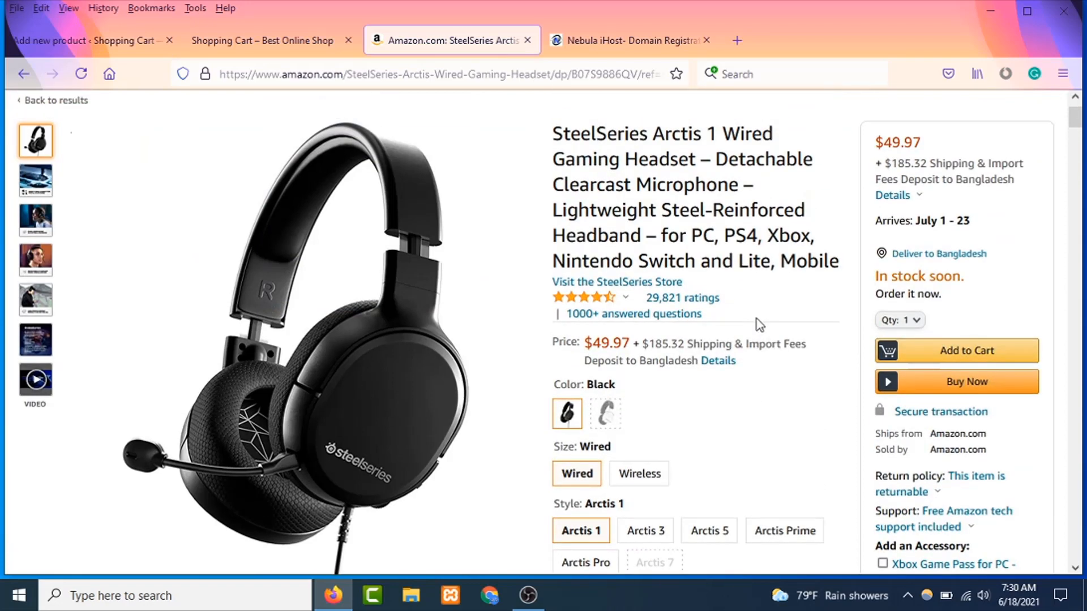
click(164, 28)
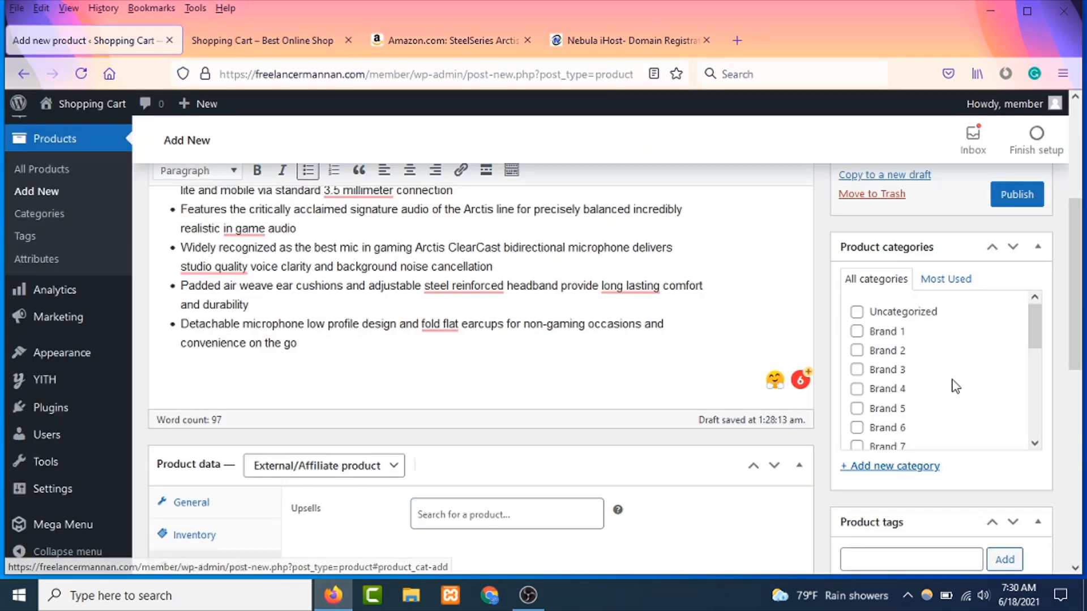
click(896, 477)
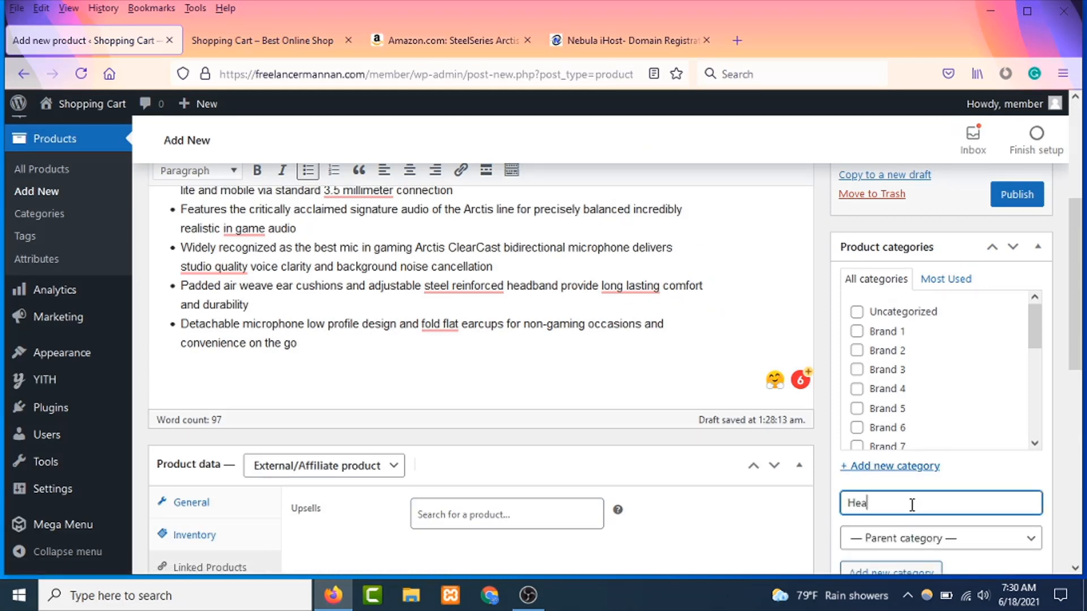
text(Headphone)
scroll(917, 506, down, 3)
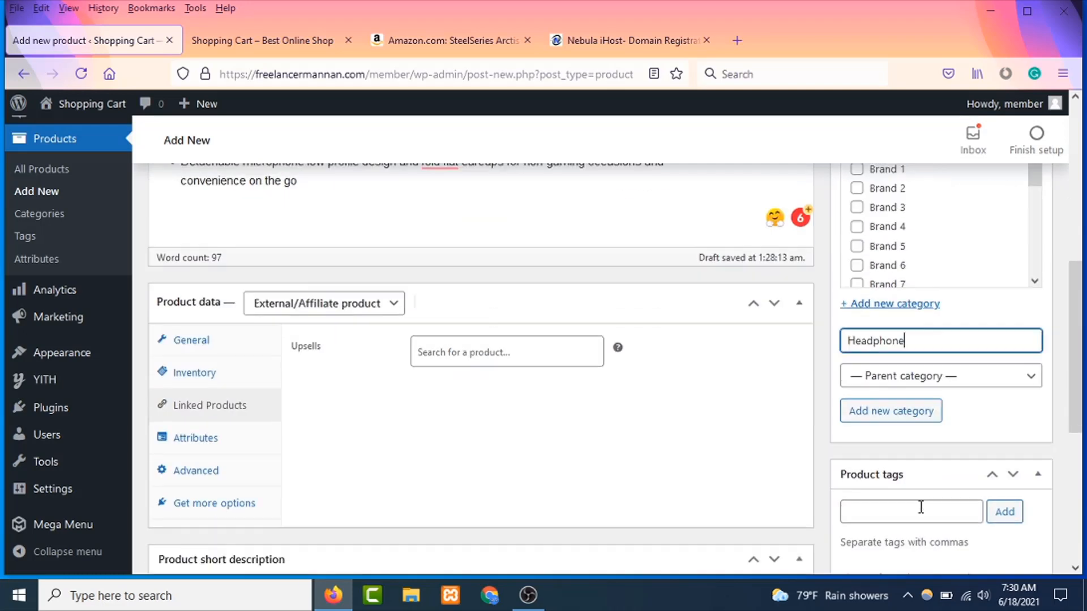
click(882, 419)
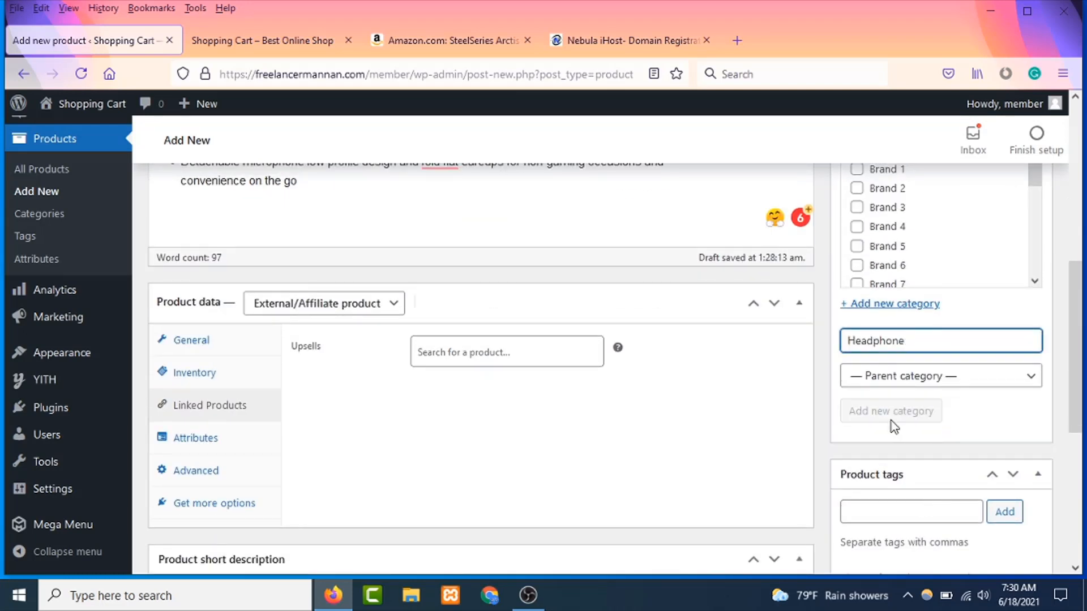
Assign the product to the Headphone category
scroll(893, 427, up, 3)
scroll(879, 339, down, 3)
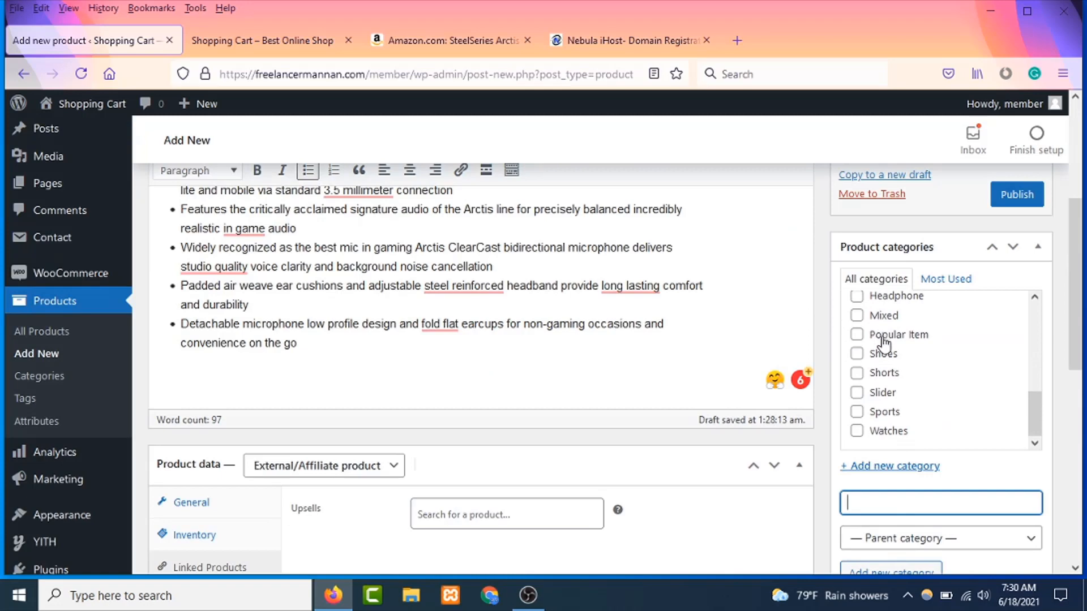
scroll(899, 354, up, 3)
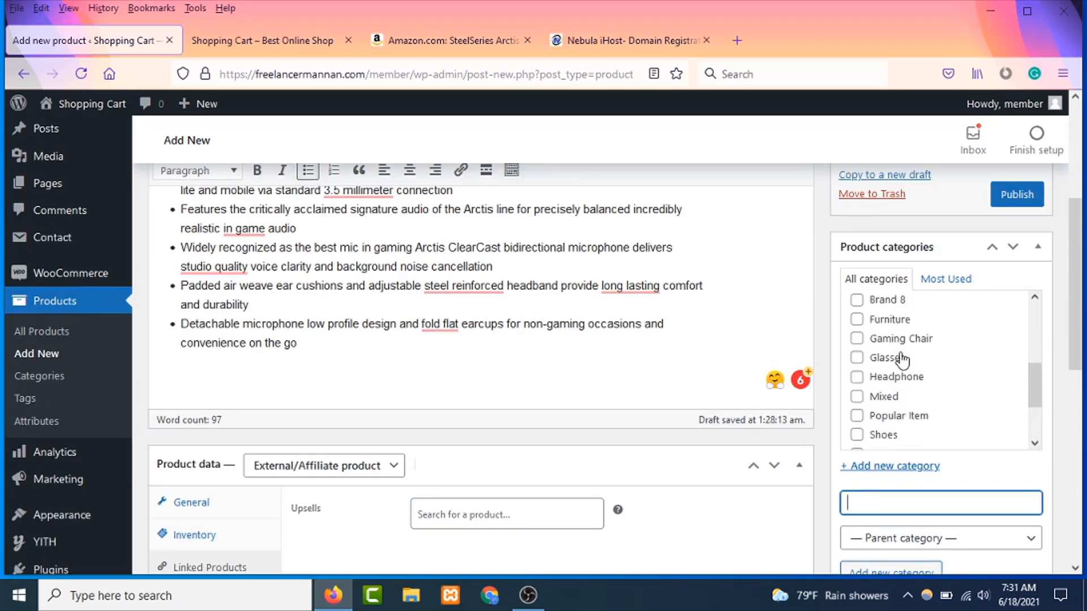
click(857, 377)
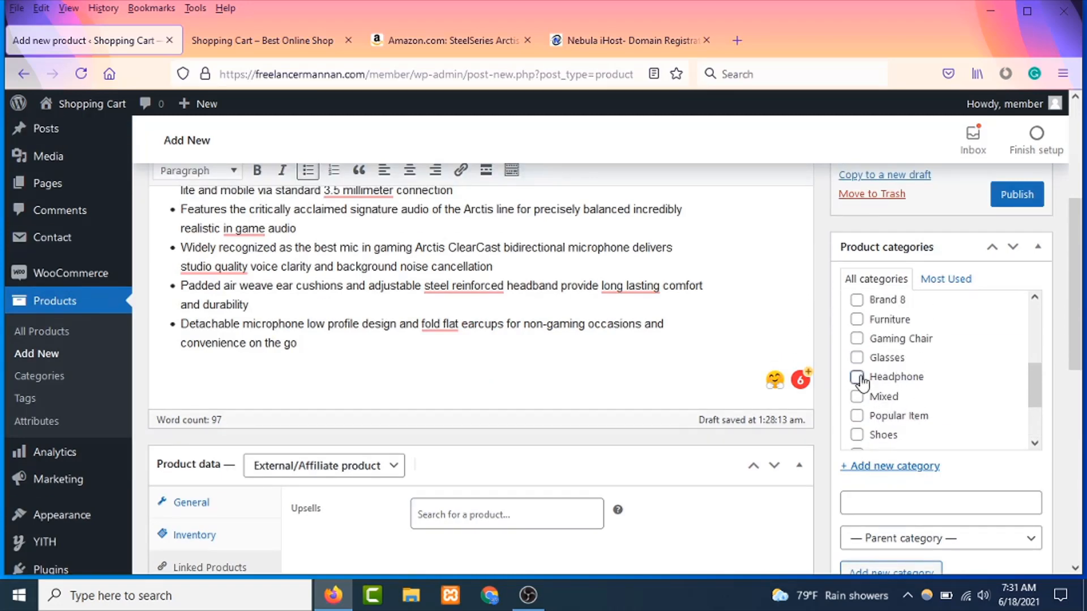
scroll(934, 389, down, 2)
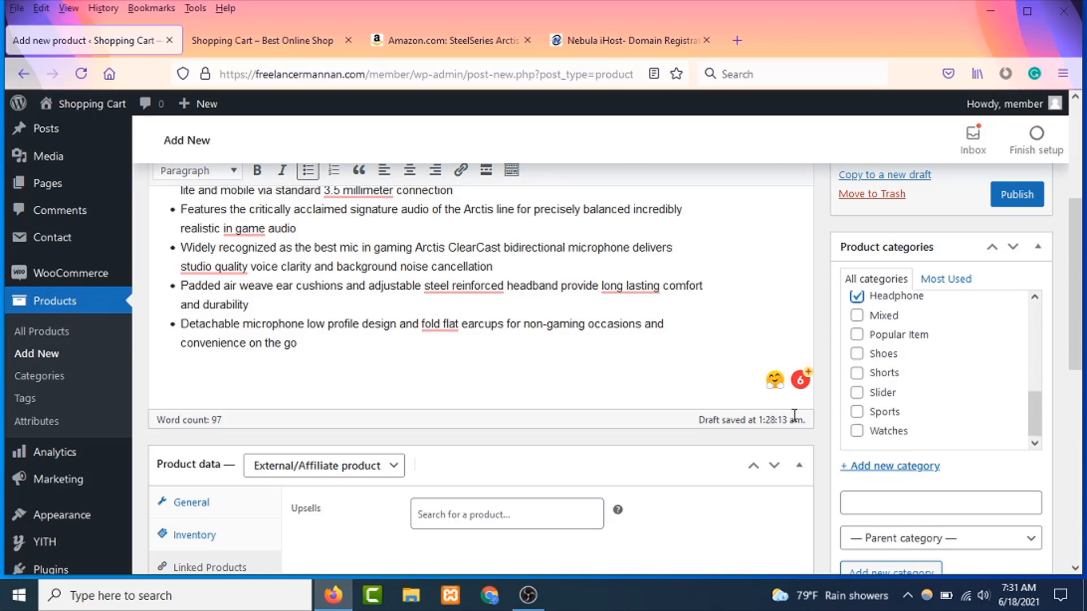
Add the product tag "headphone"
scroll(800, 419, down, 3)
scroll(956, 425, down, 2)
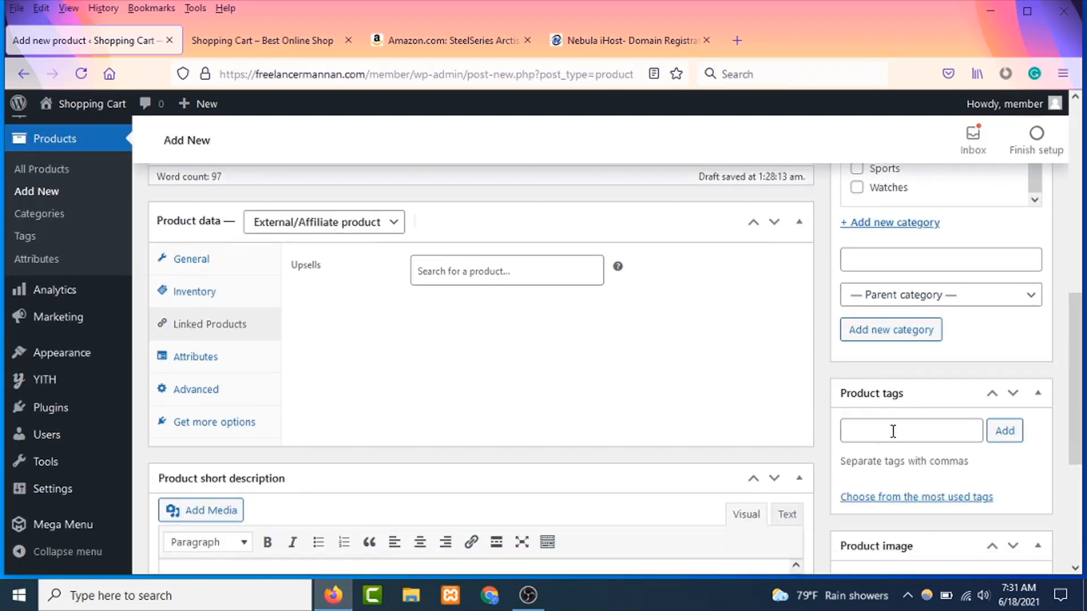
click(892, 431)
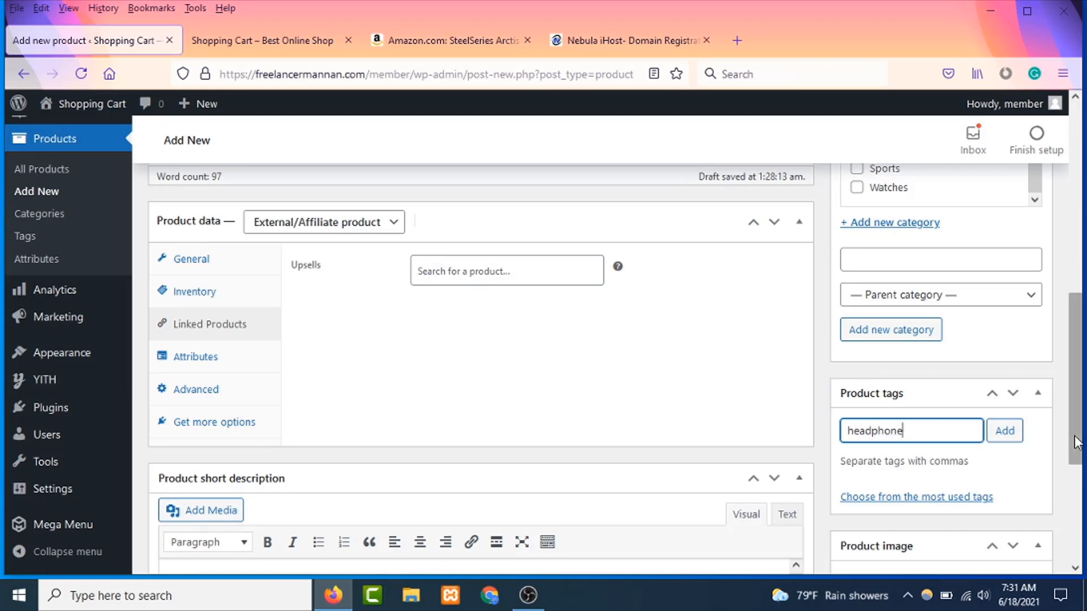
click(1003, 431)
Start setting the product image and switch from the media library to uploading files
scroll(843, 444, down, 5)
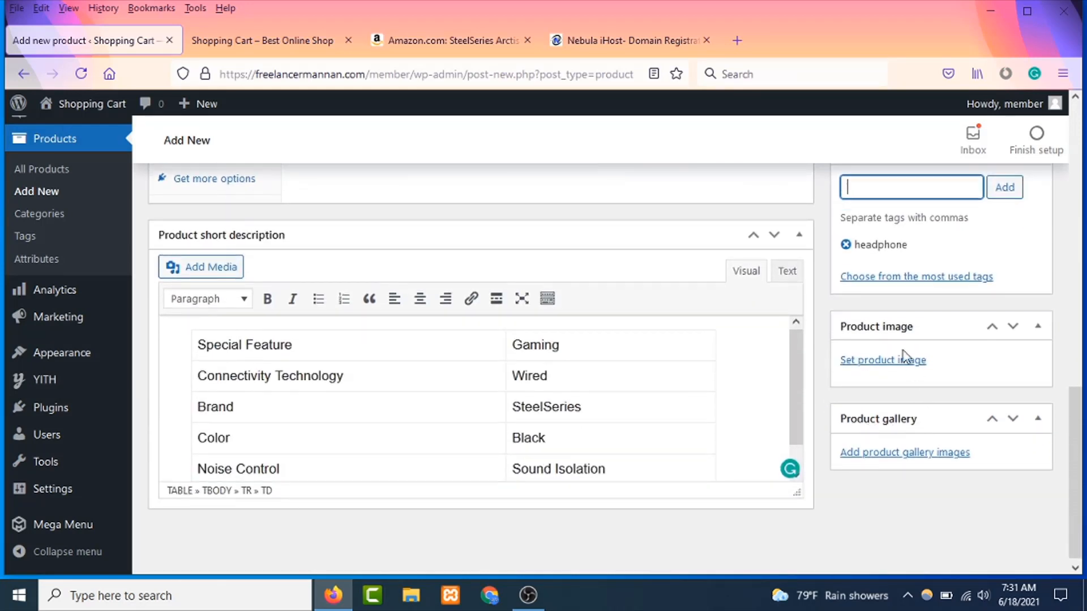
click(870, 365)
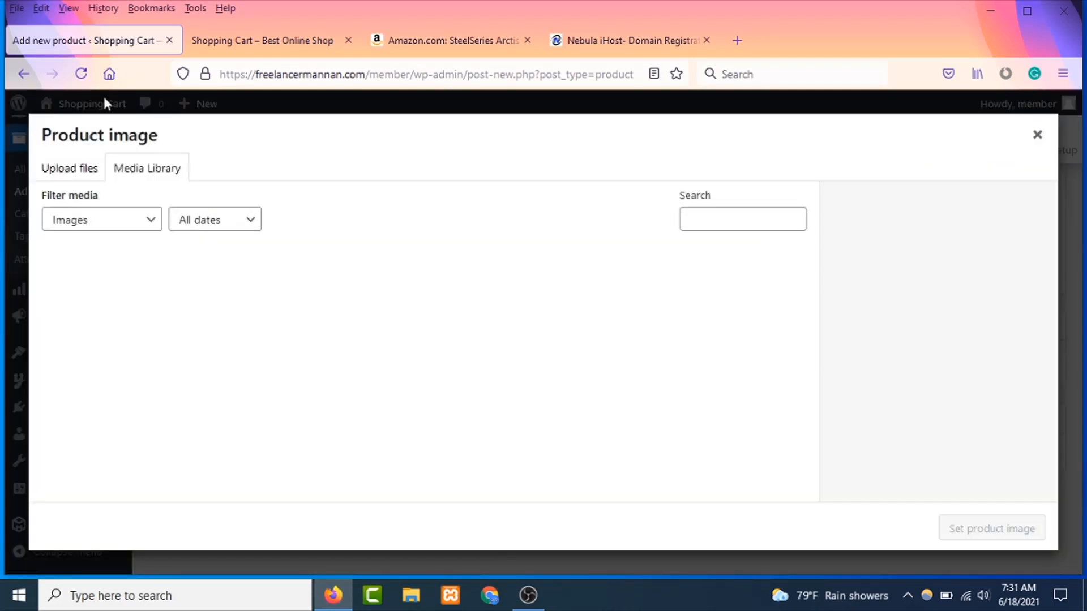
click(71, 169)
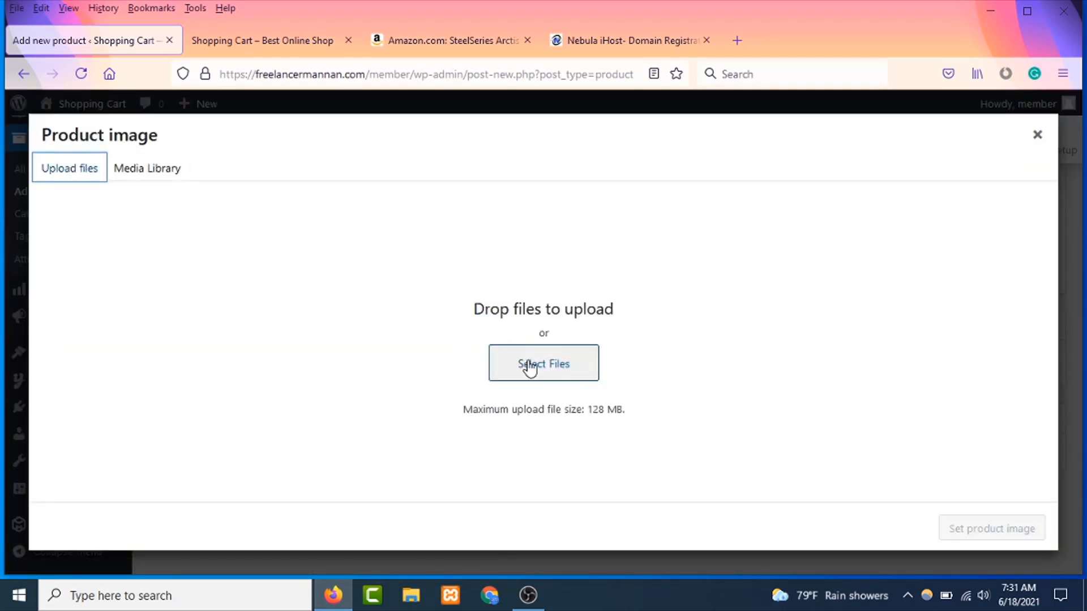
click(530, 368)
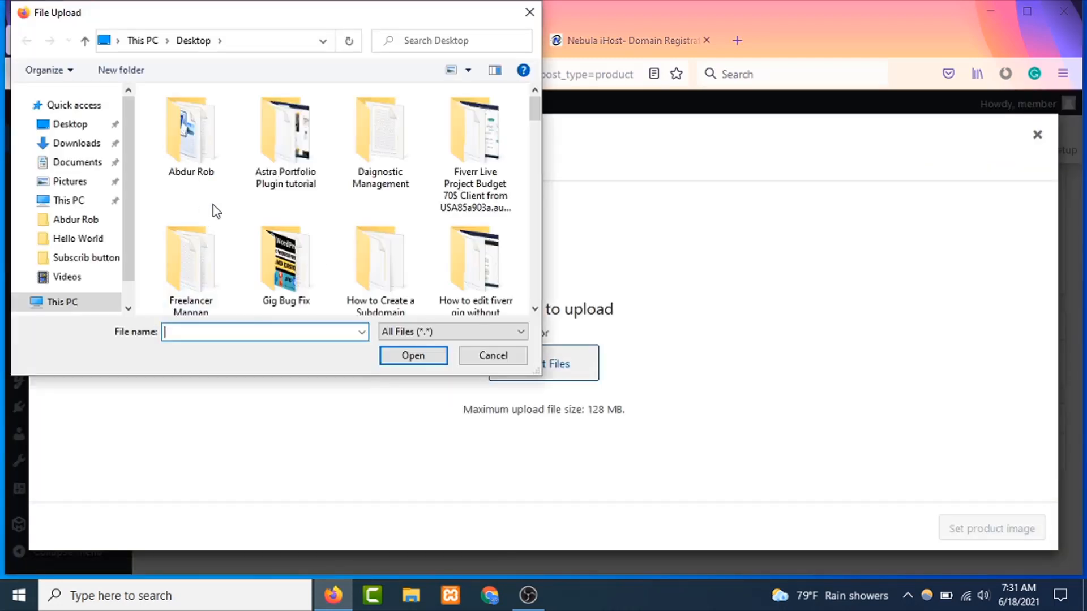
scroll(274, 153, down, 2)
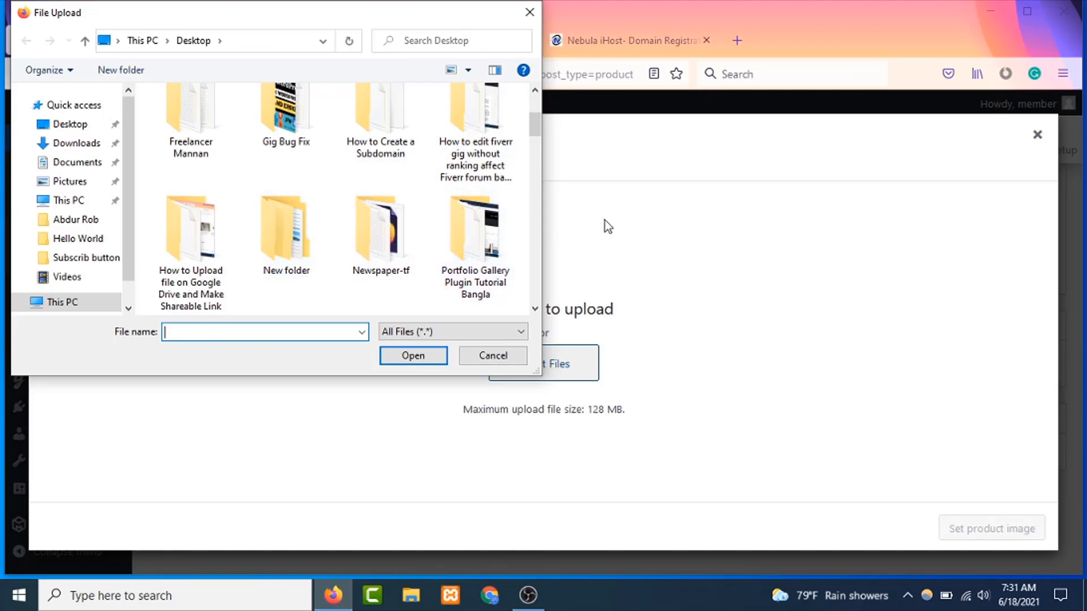
key(Escape)
click(422, 47)
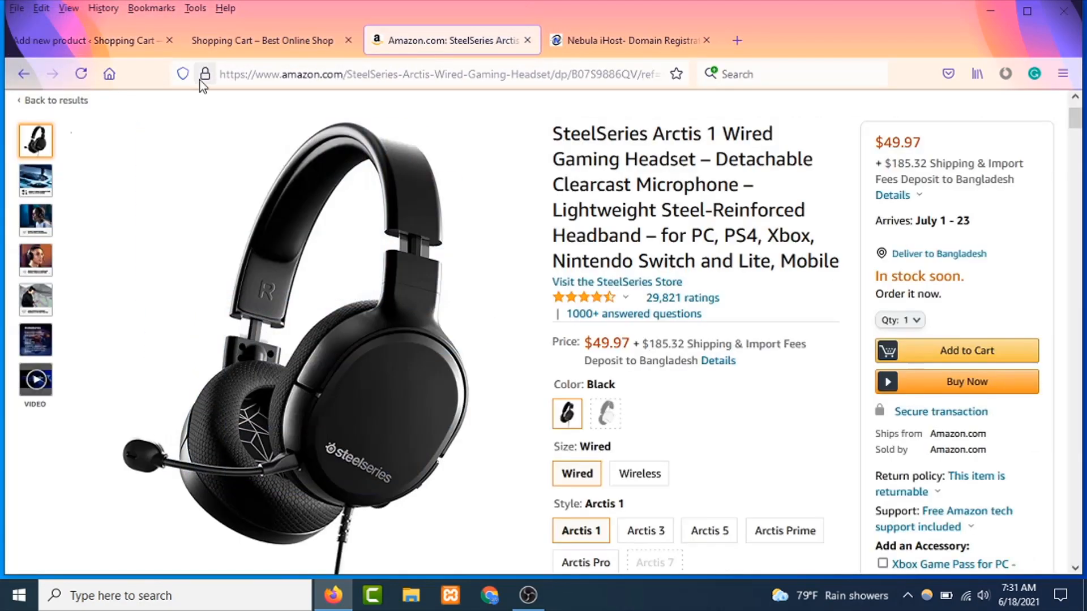
scroll(189, 204, up, 2)
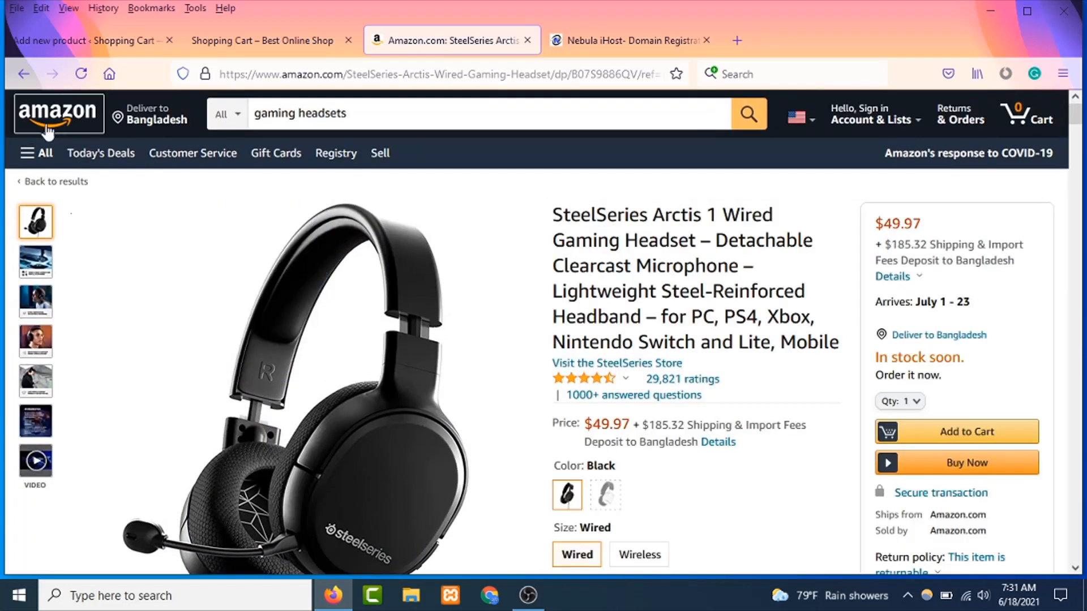
click(23, 73)
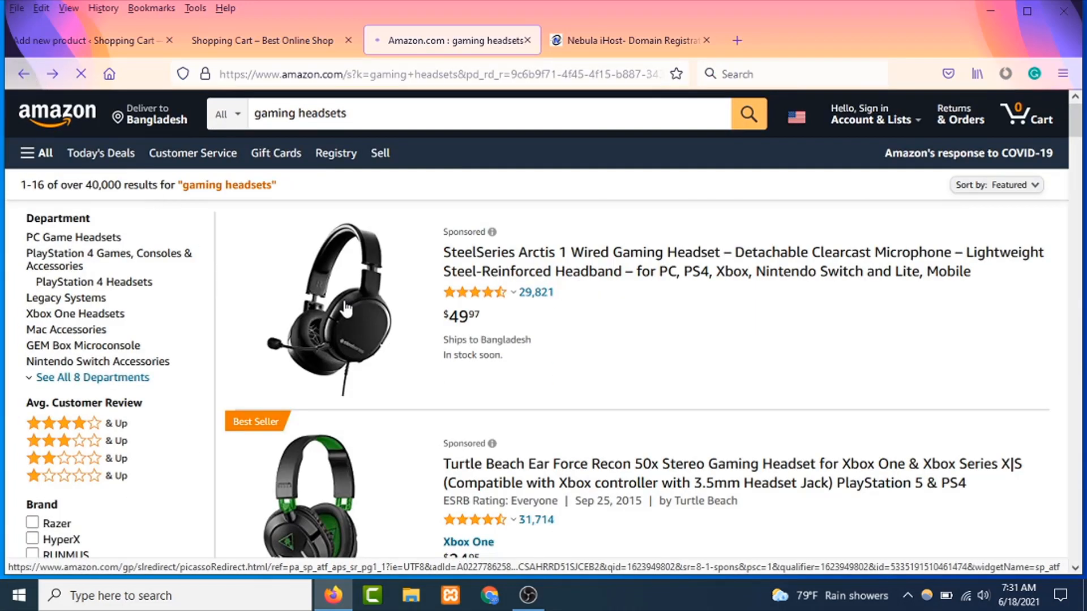
right_click(346, 307)
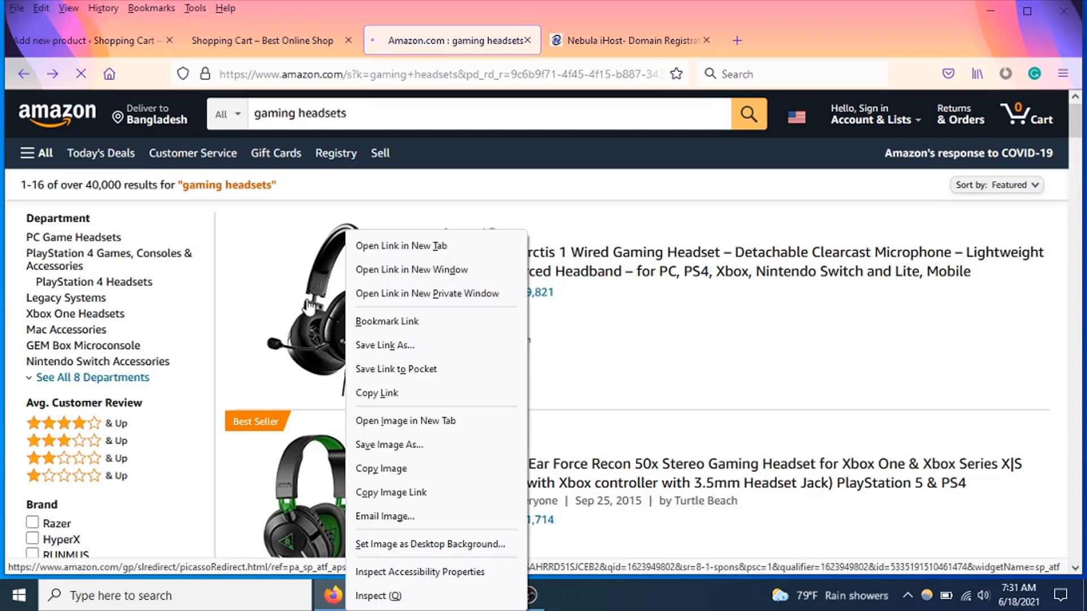
click(389, 445)
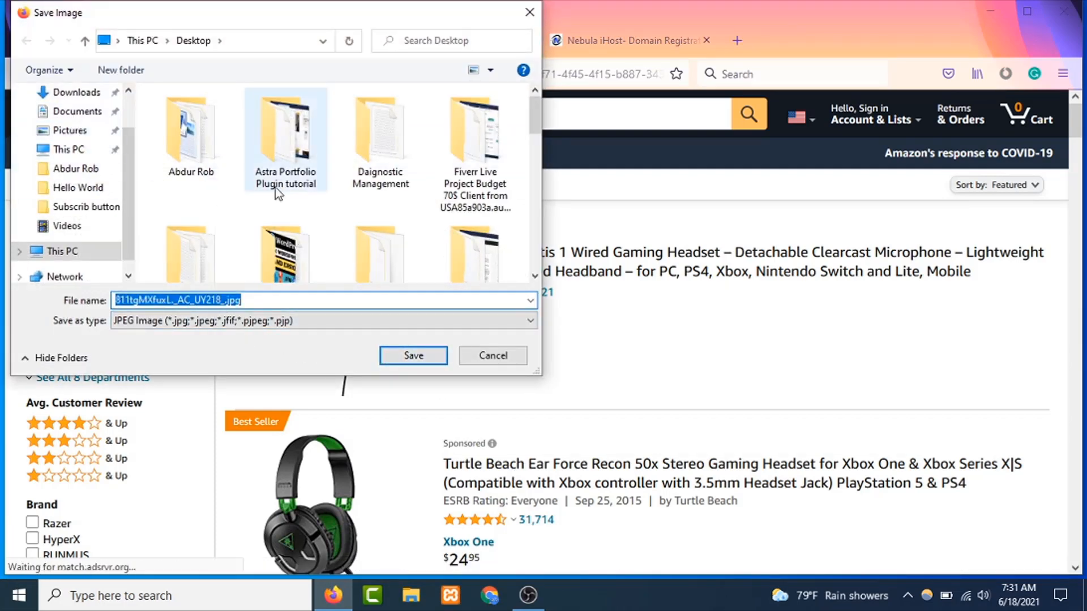
scroll(85, 146, up, 2)
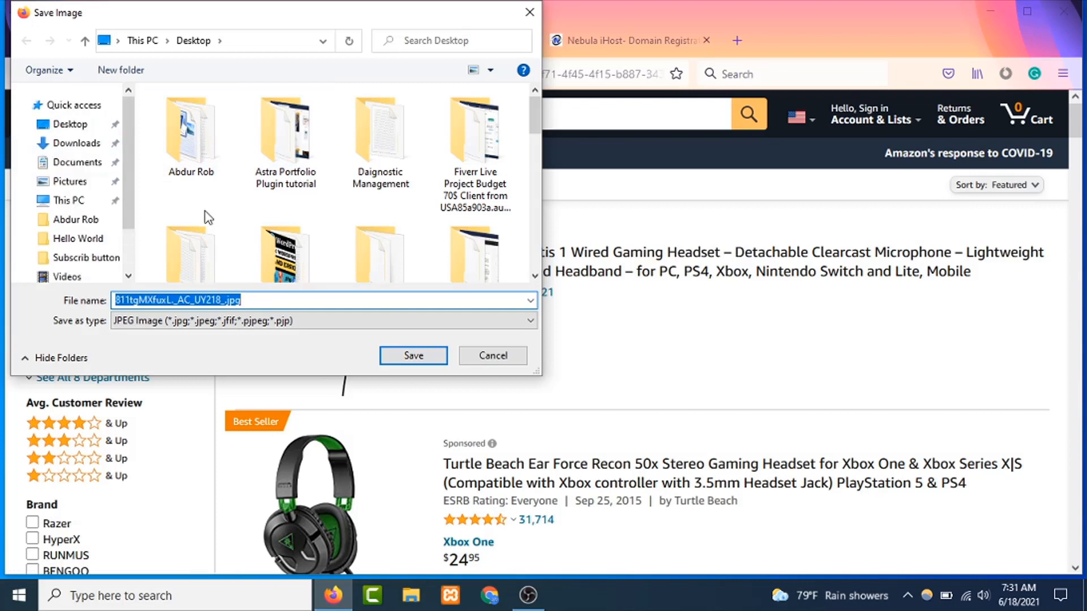
click(73, 125)
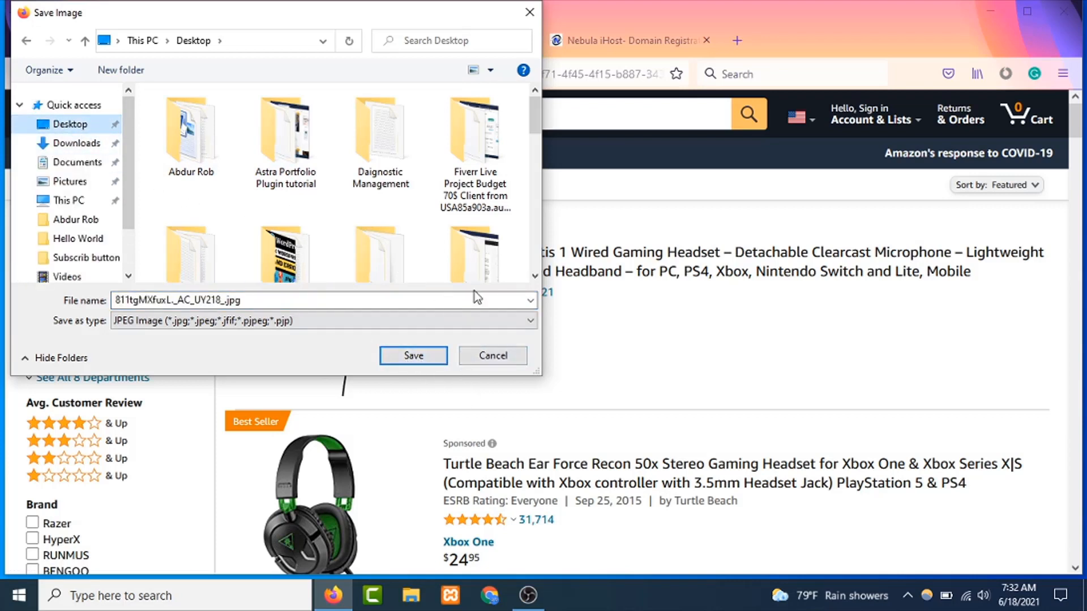
click(492, 358)
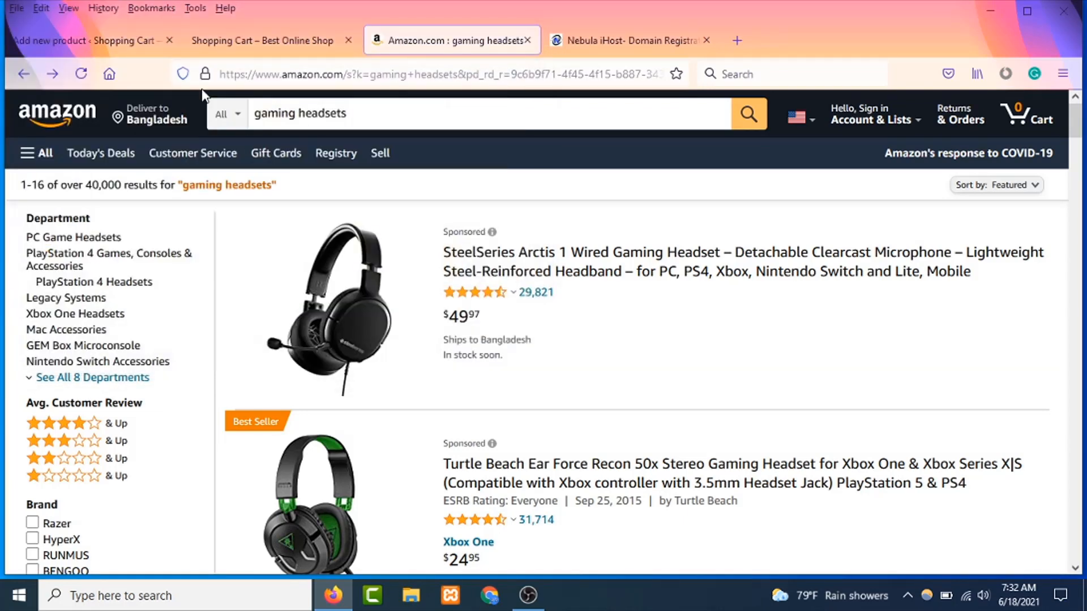
Upload the headset picture 811tgMXfuxL._AC_UY218_.jpg from the Desktop and set it as the product image
click(97, 41)
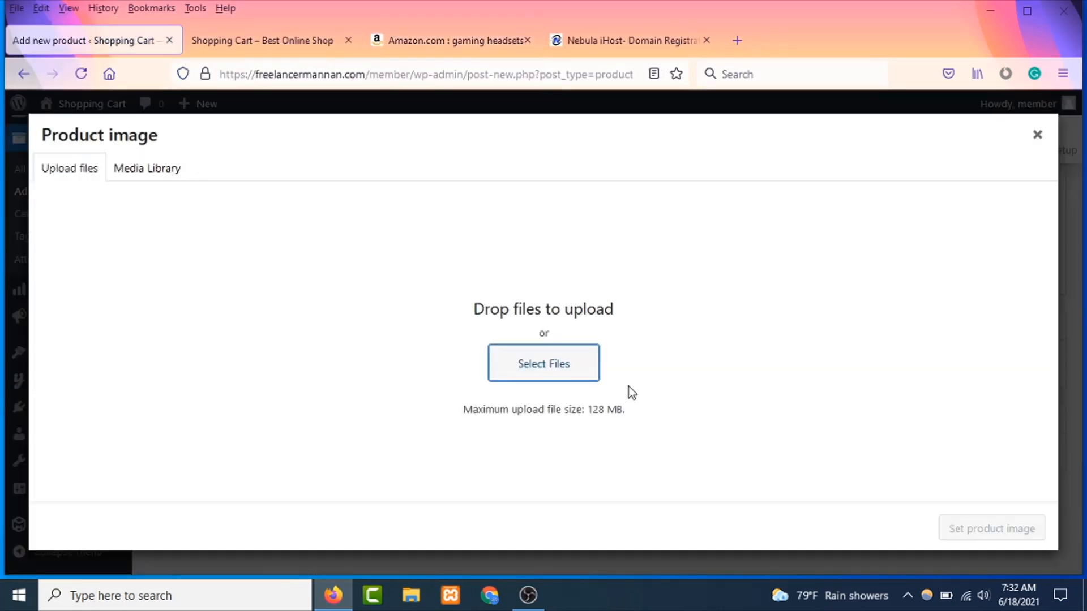
click(541, 368)
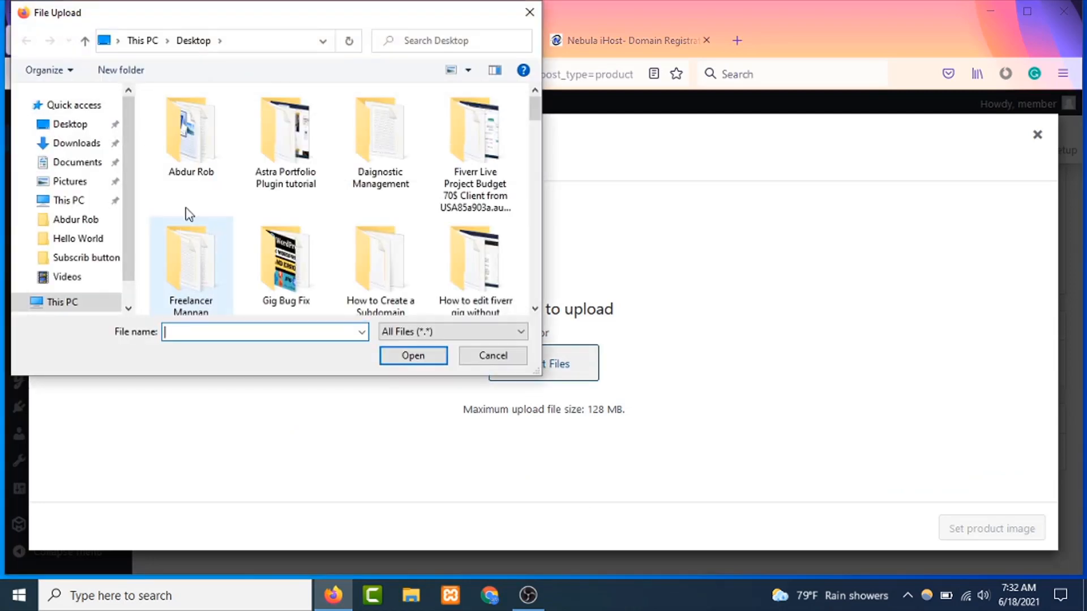
scroll(275, 165, down, 3)
scroll(285, 192, down, 2)
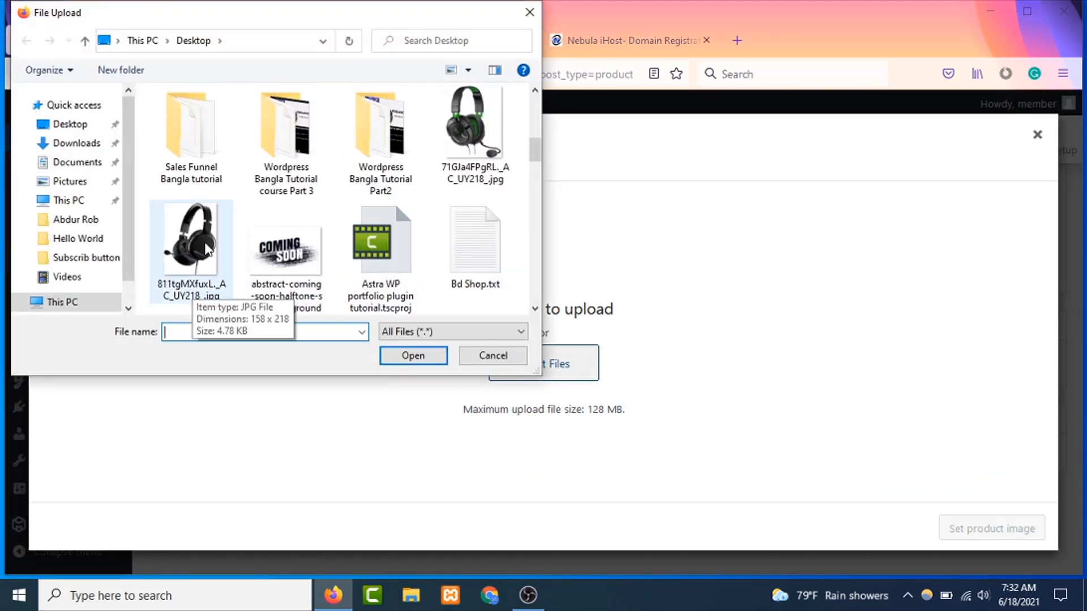
click(200, 249)
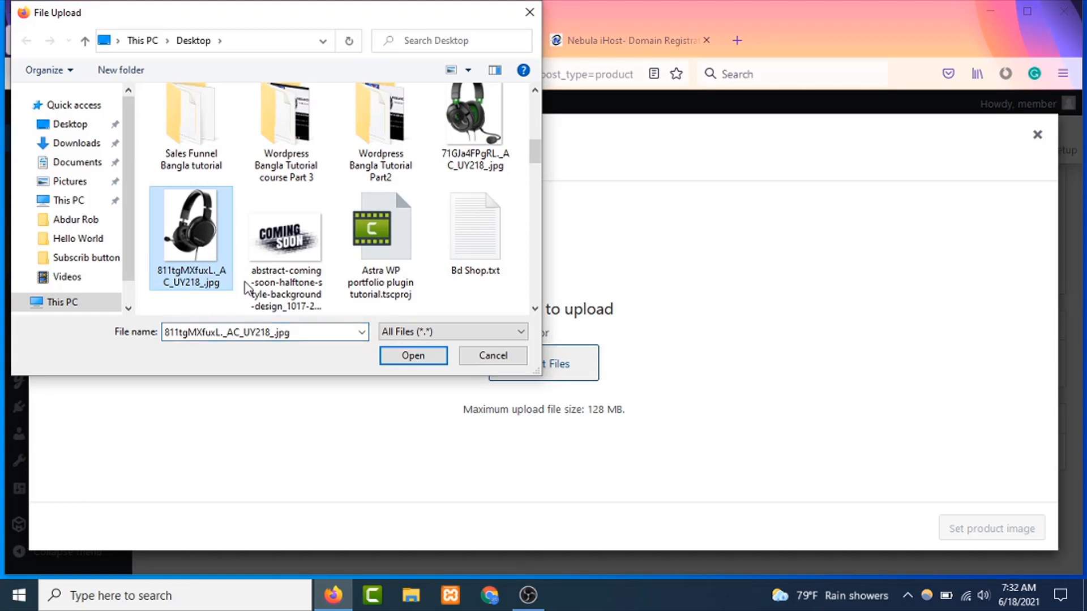
click(402, 357)
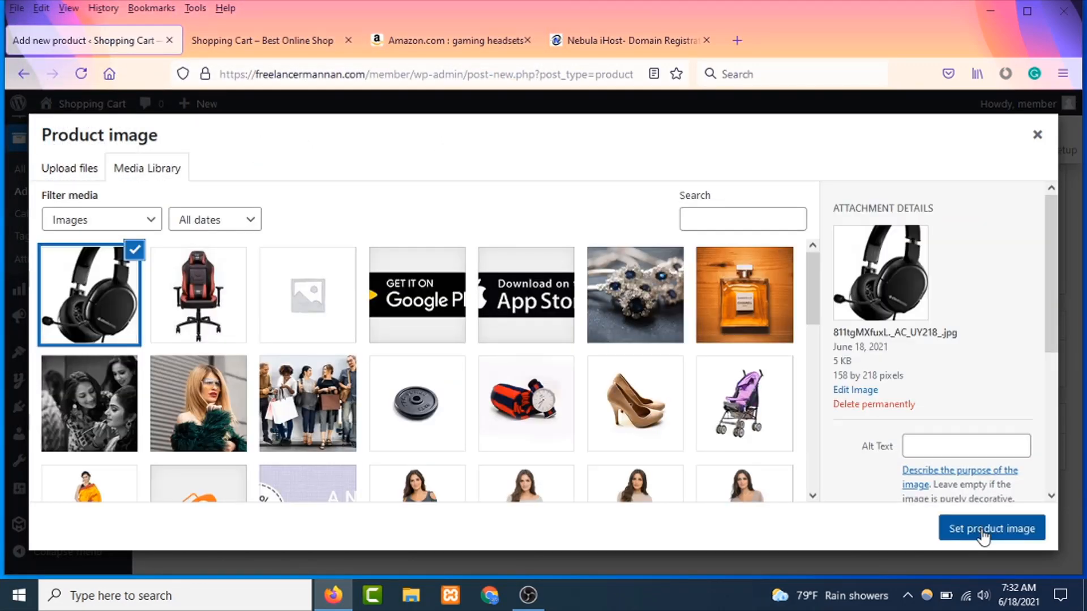
click(984, 535)
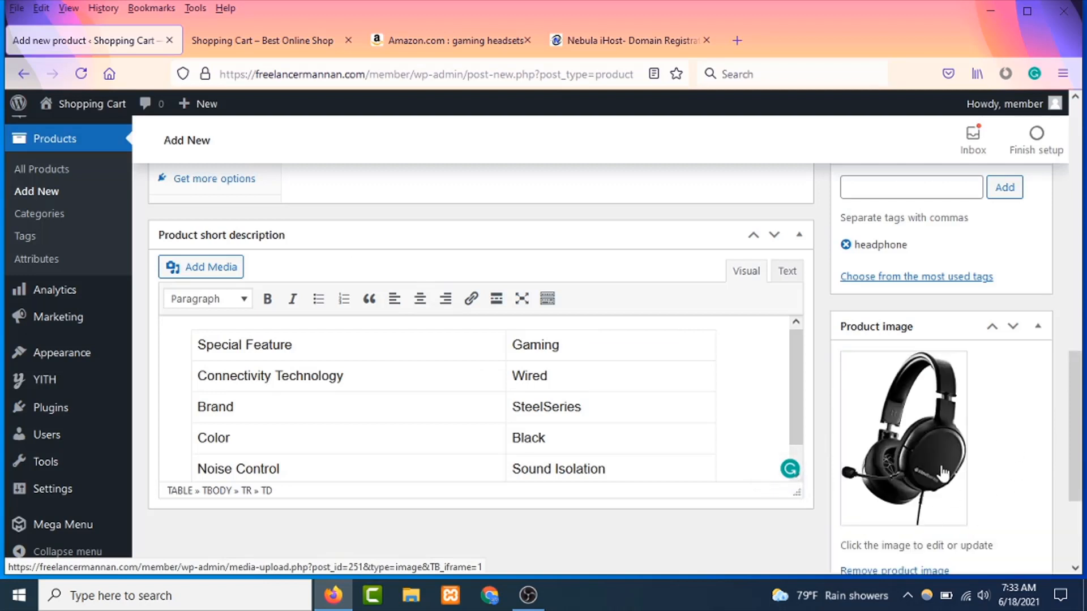
Upload 71GJa4FPgRL._AC_UY218_.jpg and add it together with the existing 811tgMXfuxL._AC_UY218_.jpg image to the product gallery
scroll(945, 469, down, 3)
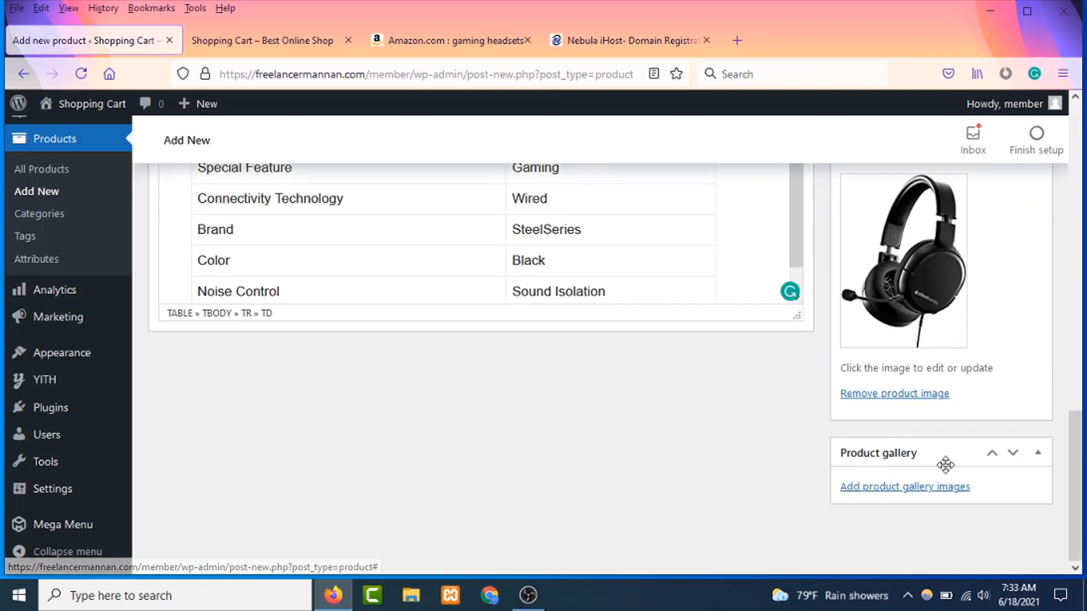
click(888, 495)
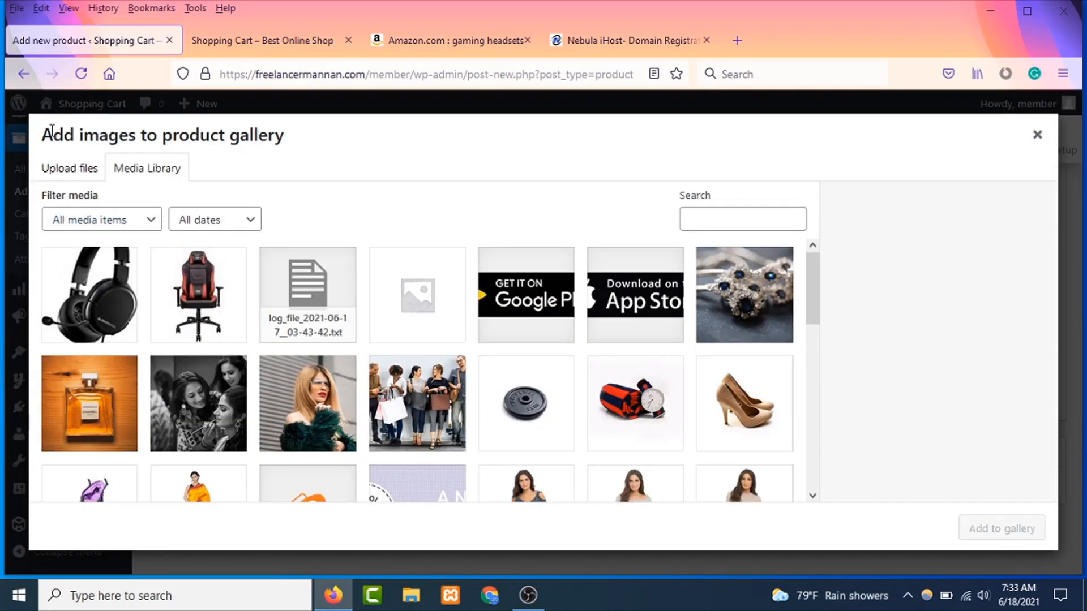
click(63, 170)
click(545, 371)
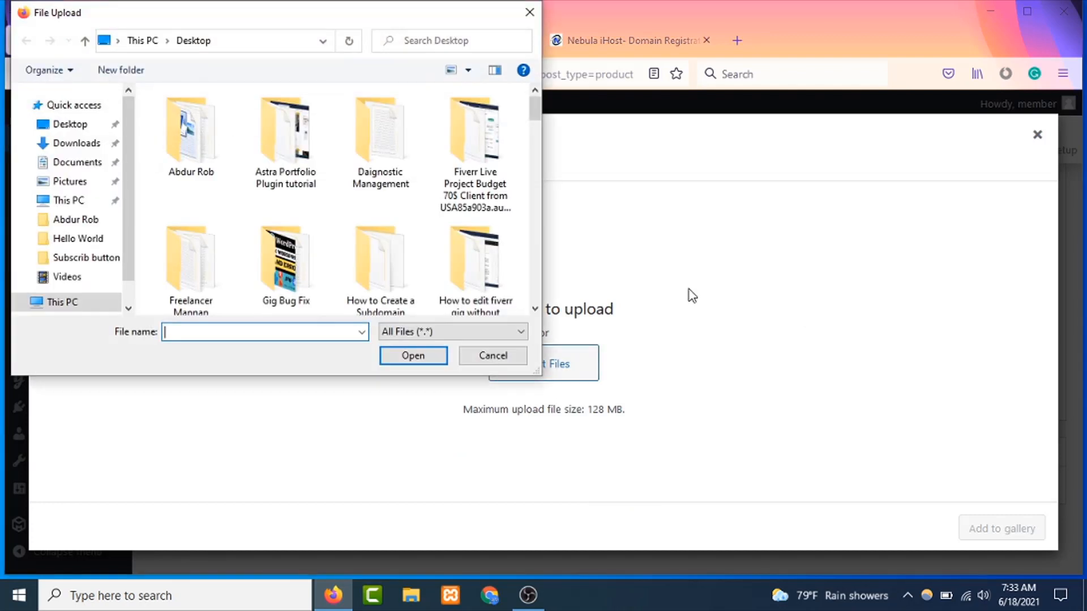
scroll(430, 178, down, 3)
click(474, 243)
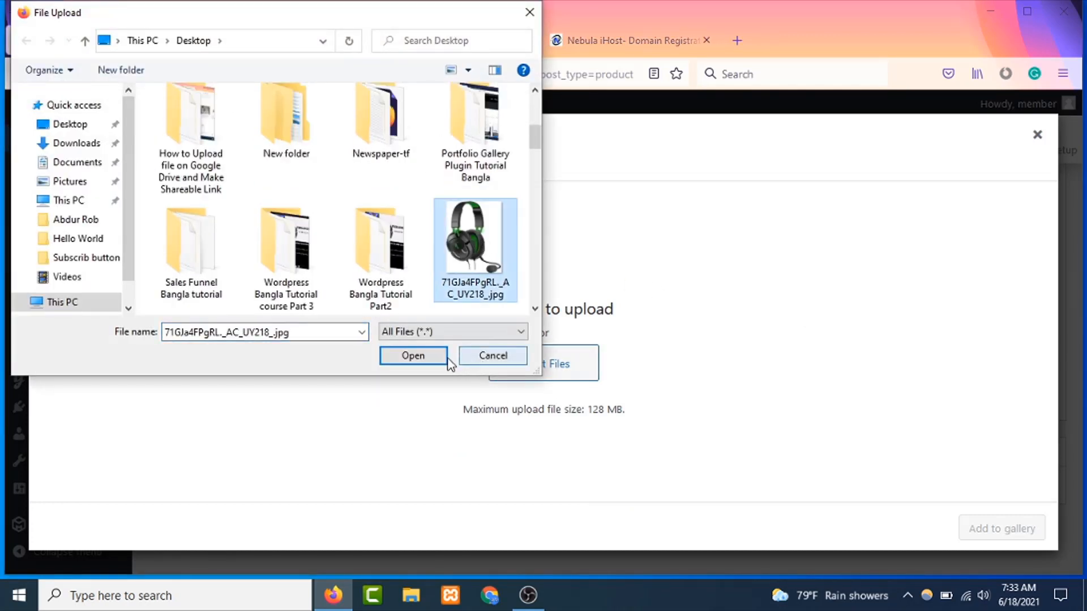
click(413, 356)
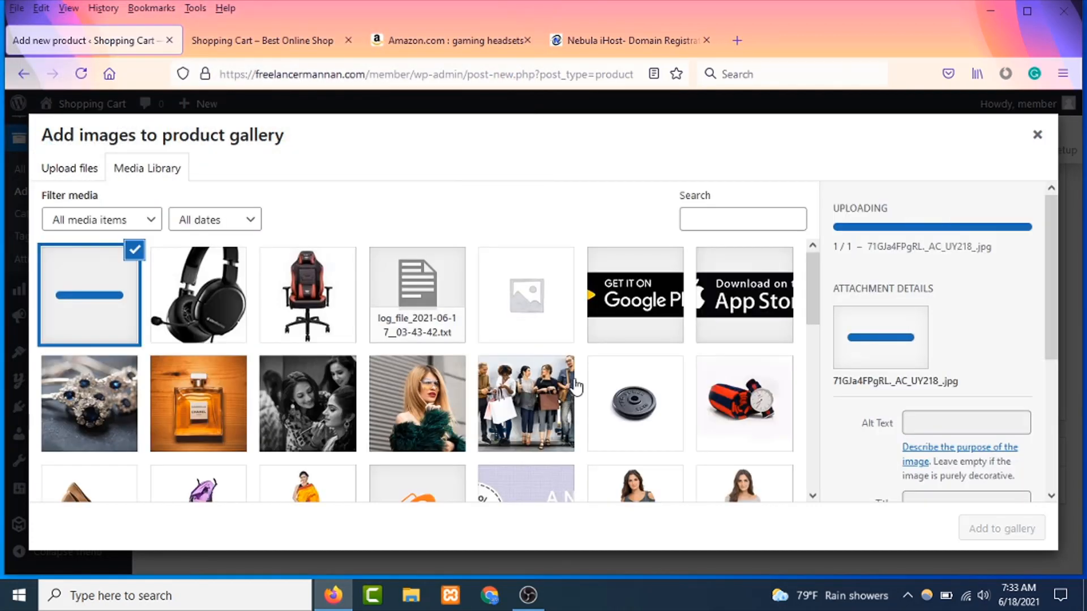
click(209, 286)
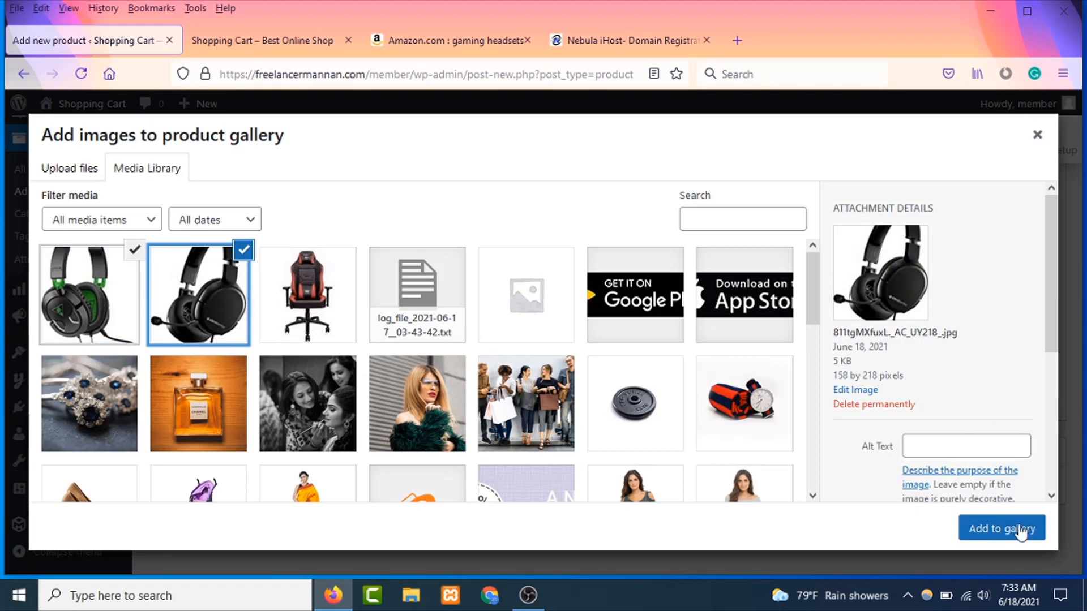
click(1001, 528)
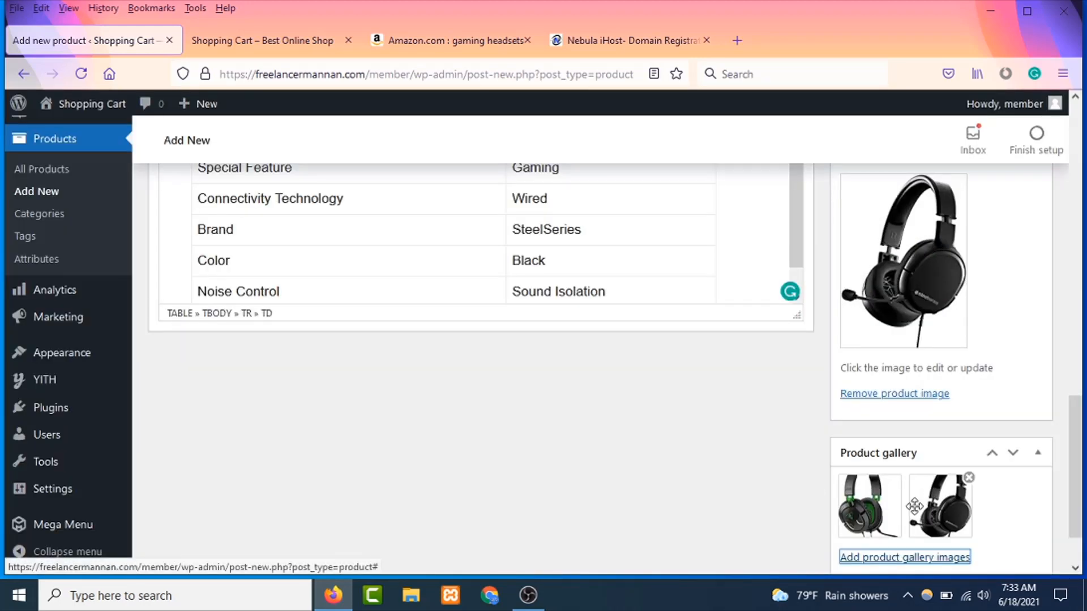
Publish the new SteelSeries Arctis 1 headset product
scroll(782, 308, up, 10)
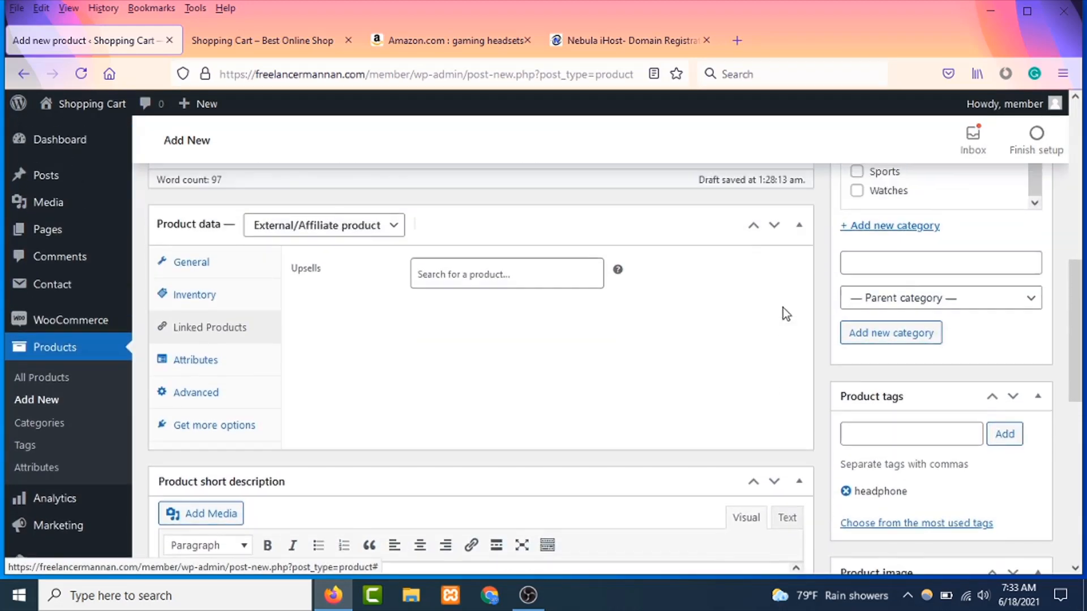
scroll(465, 276, up, 5)
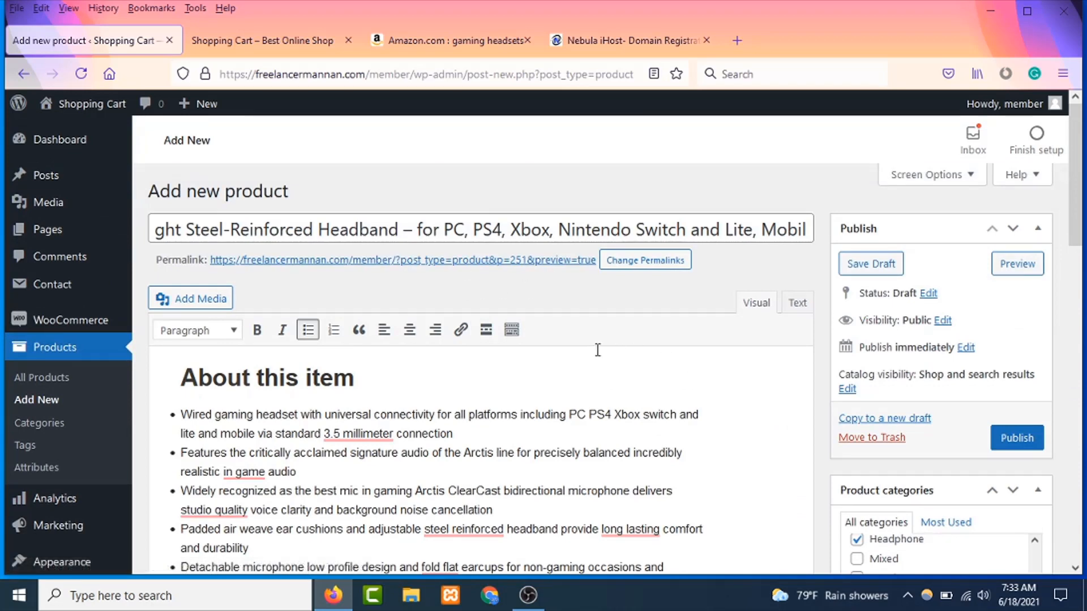
click(1035, 449)
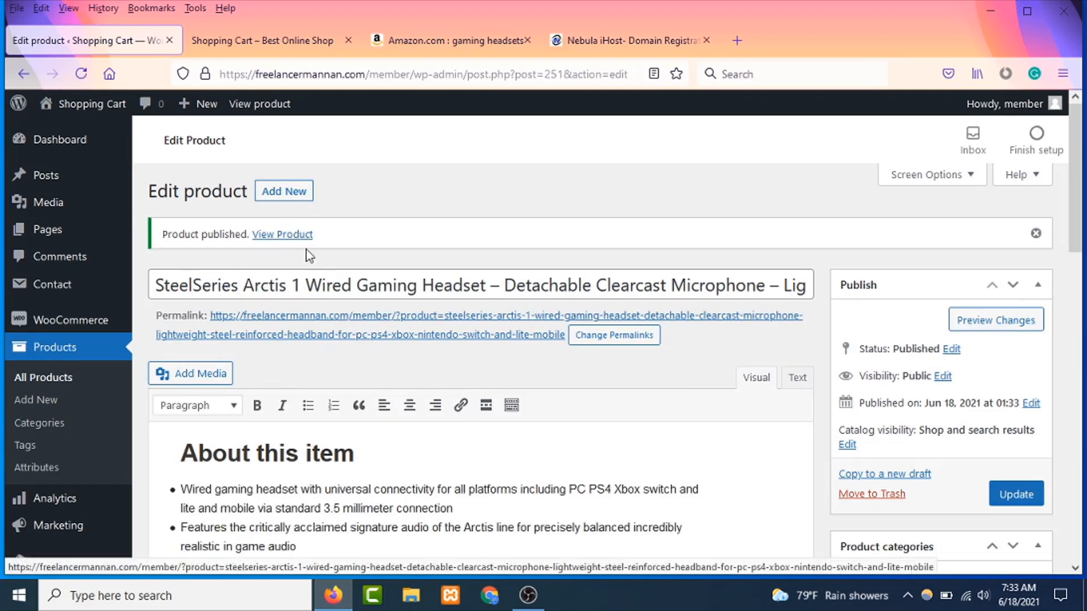
View the published product in a new browser tab and check its title, price and feature table
right_click(292, 245)
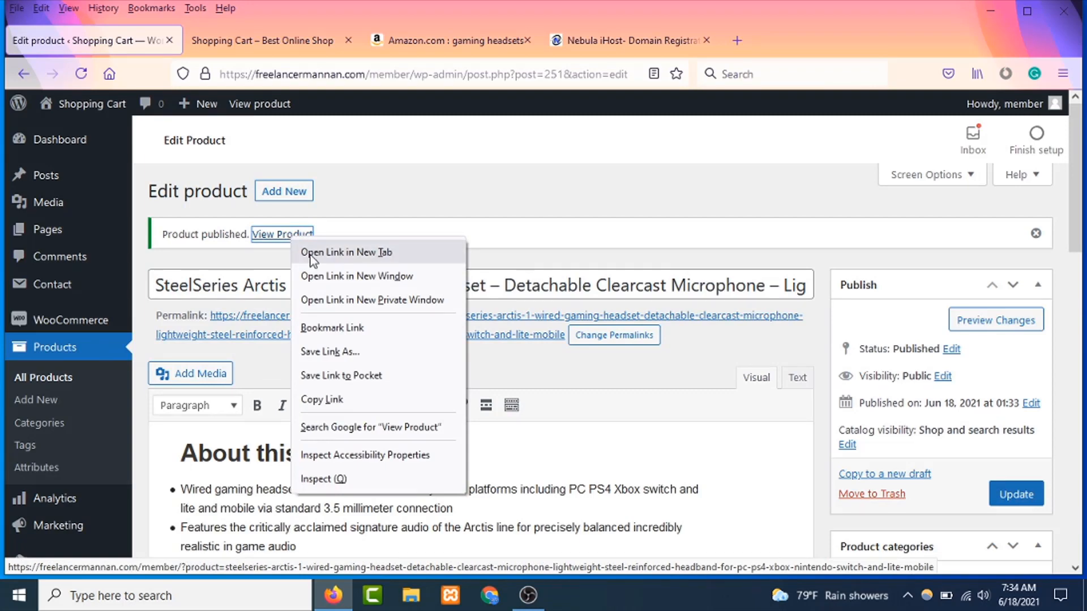
click(346, 253)
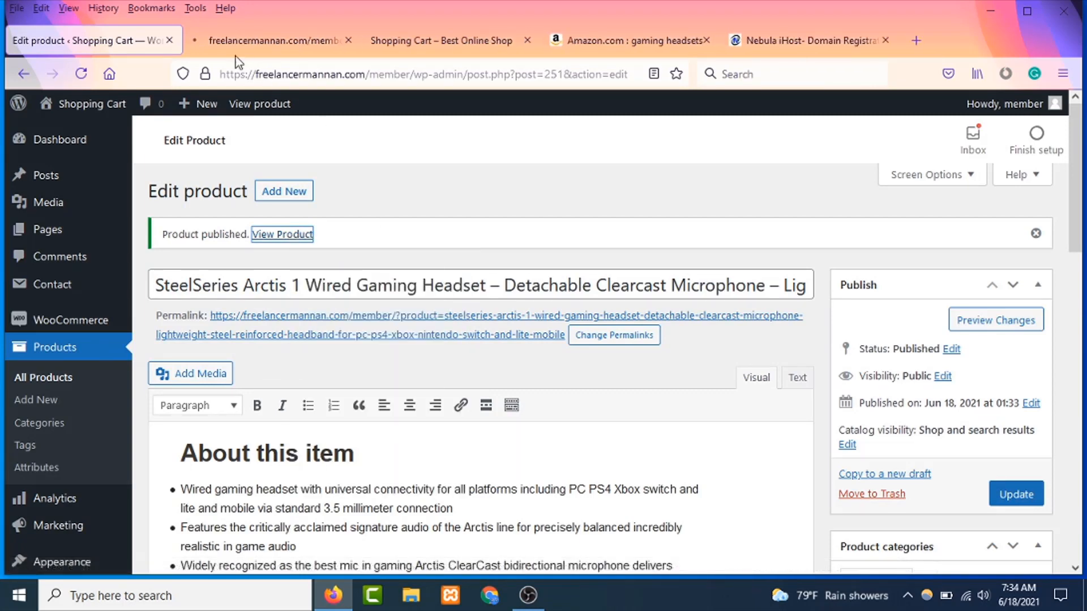
click(236, 42)
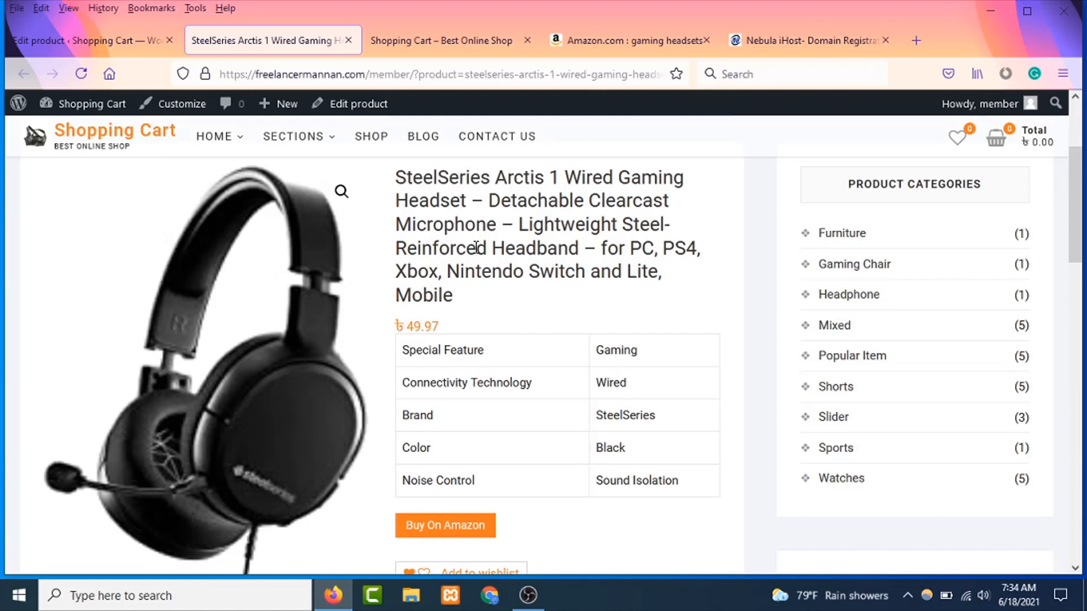
drag(401, 177, 553, 271)
drag(447, 326, 400, 318)
drag(463, 338, 661, 480)
scroll(543, 398, down, 3)
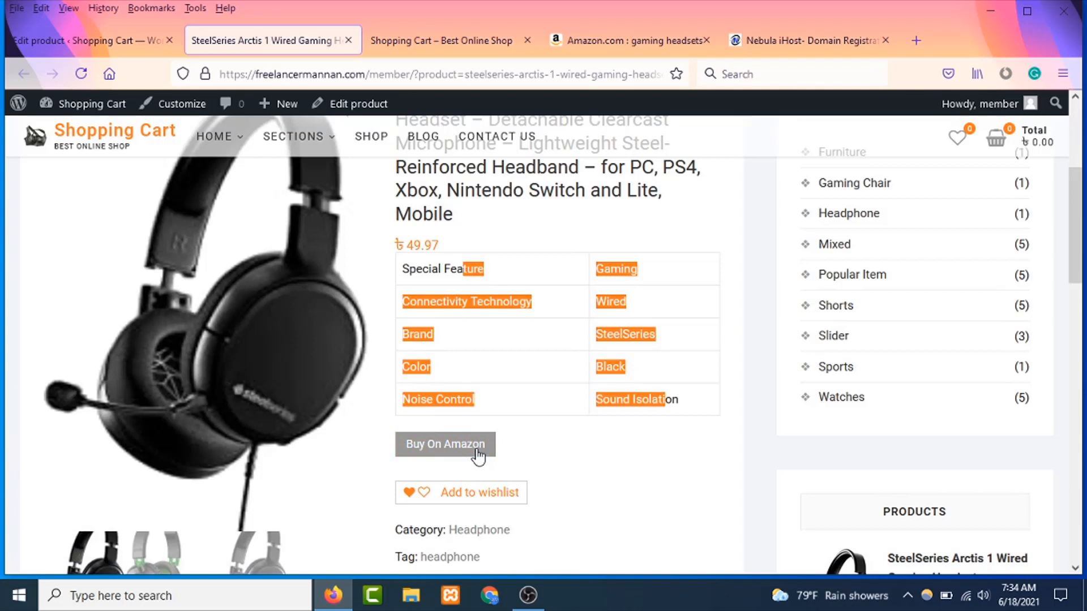
click(519, 454)
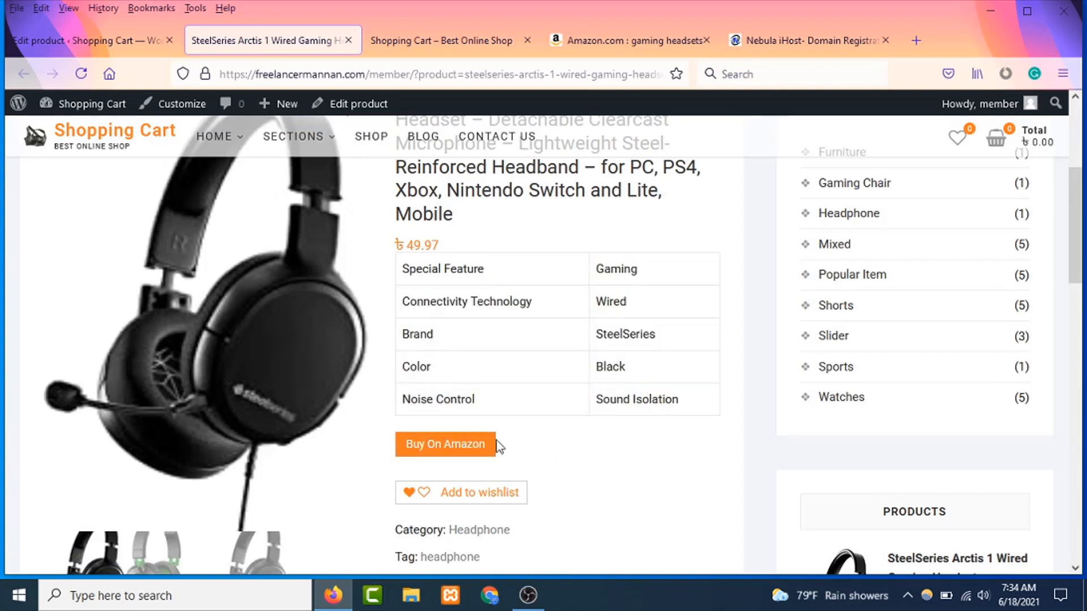
Test the product's Buy On Amazon link and look over the Amazon listing it leads to
click(435, 446)
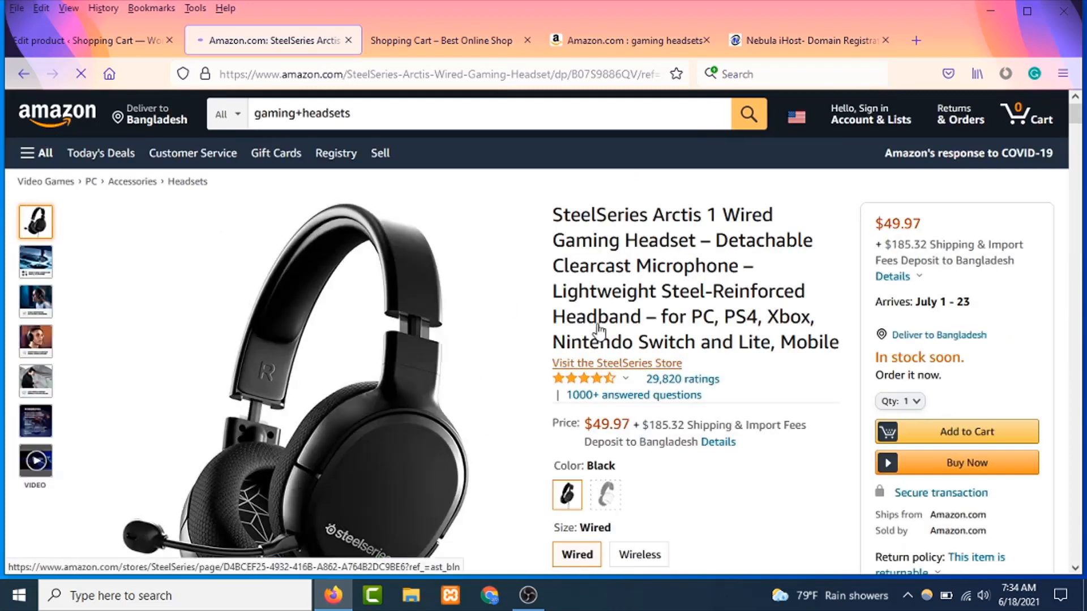
scroll(588, 334, down, 3)
scroll(485, 320, down, 4)
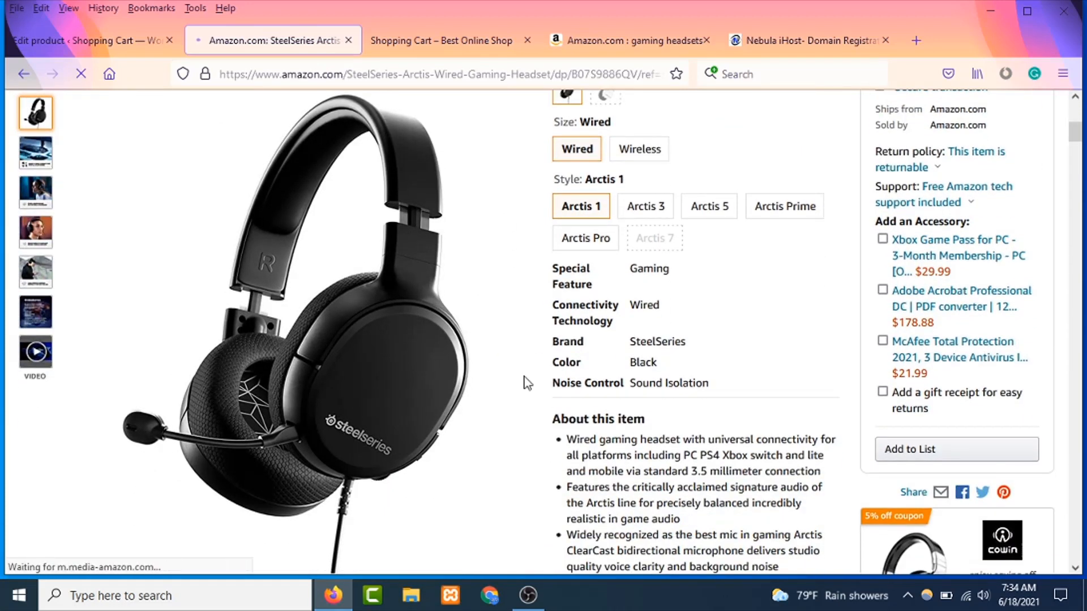
scroll(558, 359, up, 6)
scroll(583, 365, up, 2)
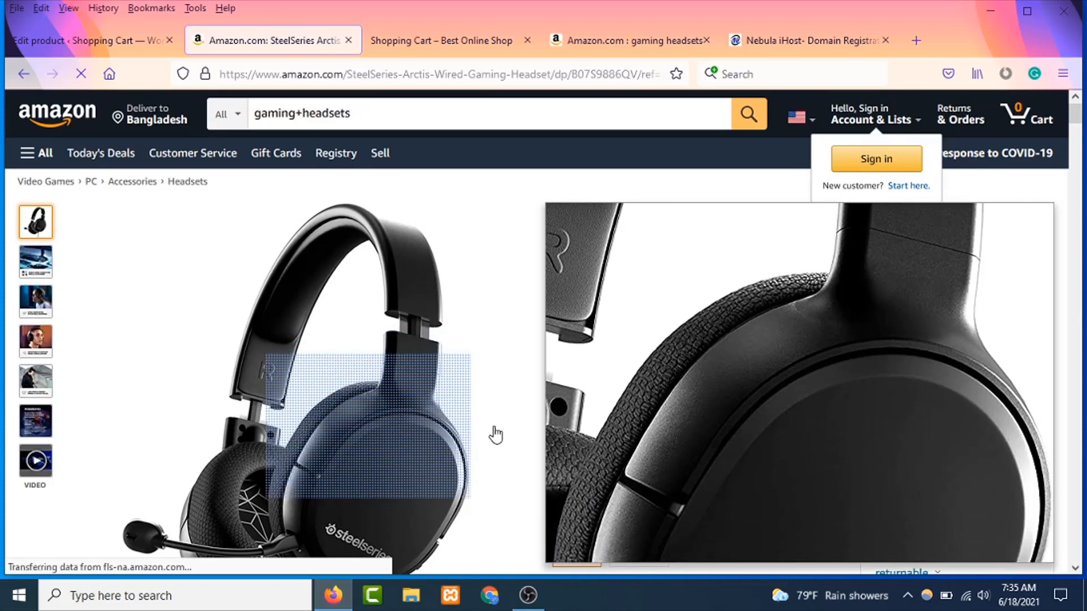
Return to the store's product page and review the gallery thumbnails and the full description
click(23, 74)
scroll(169, 295, down, 4)
scroll(165, 424, down, 3)
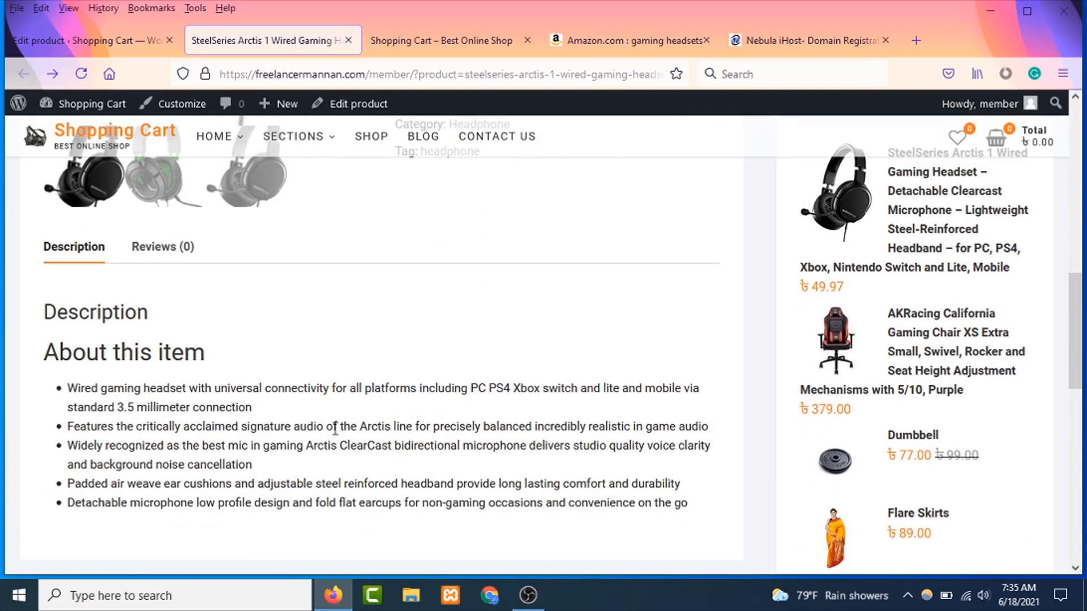
scroll(320, 419, up, 8)
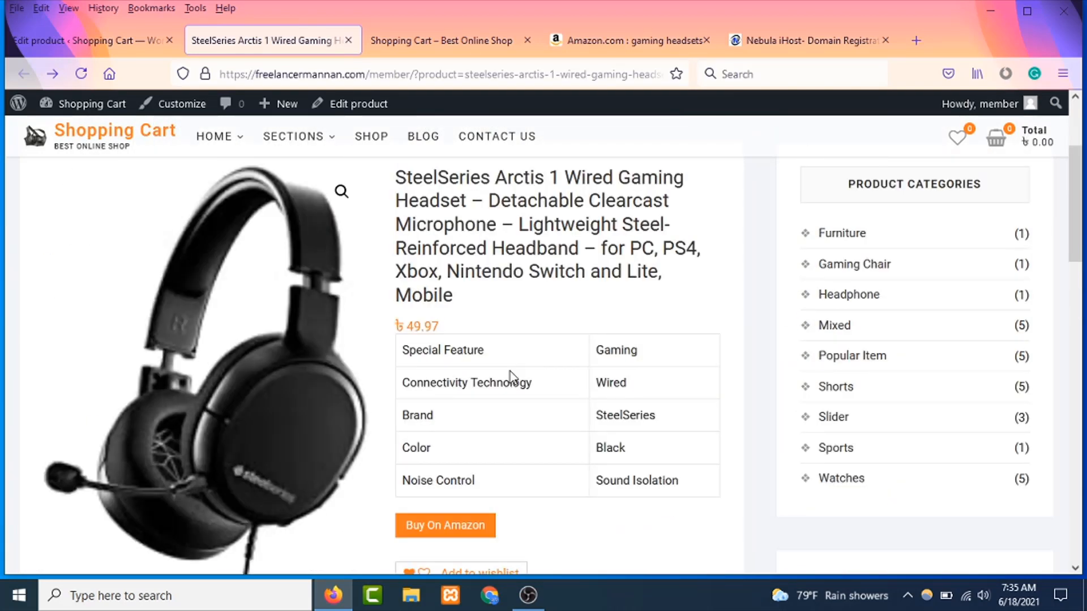